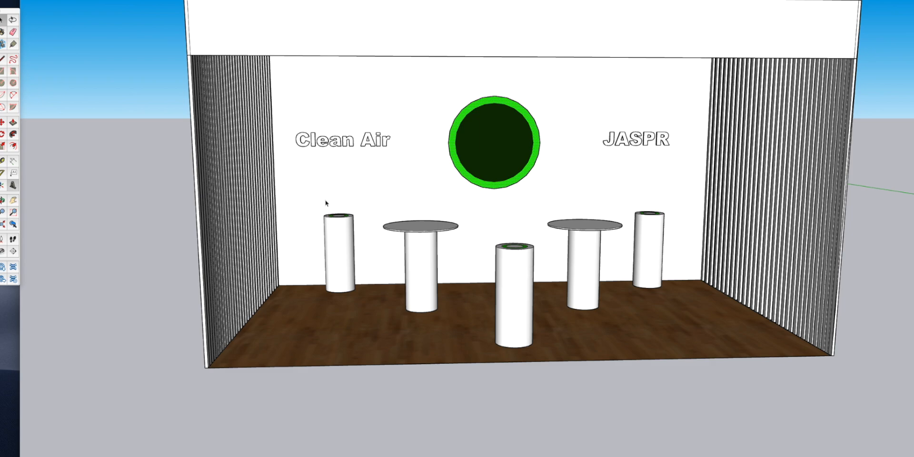
- Examine the slatted booth, then the lounge chair, sofa and rug inside the booth with circular cutouts
scroll(457, 216, down, 3)
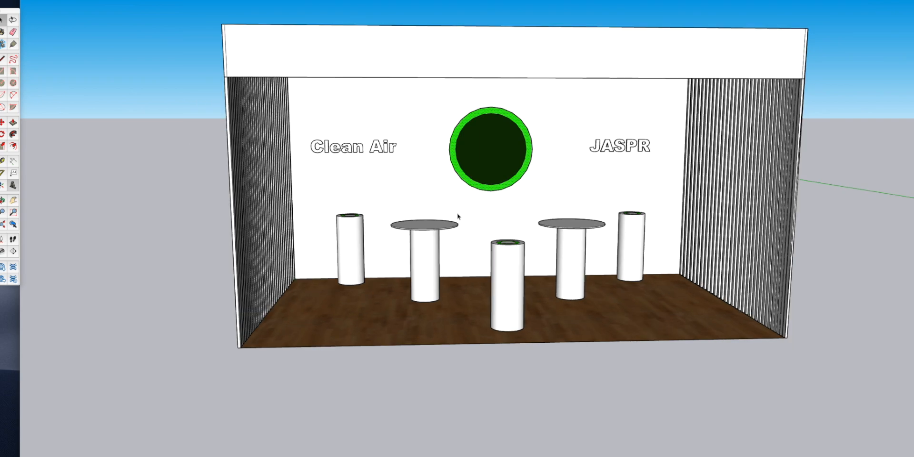
shift+middle_drag(338, 188, 738, 220)
mouse_move(288, 206)
middle_down()
mouse_move(449, 204)
mouse_move(296, 194)
mouse_move(42, 236)
middle_up()
scroll(379, 209, up, 3)
mouse_move(420, 219)
middle_down()
mouse_move(241, 225)
mouse_move(171, 187)
mouse_move(156, 190)
mouse_move(149, 244)
mouse_move(282, 269)
mouse_move(514, 280)
middle_up()
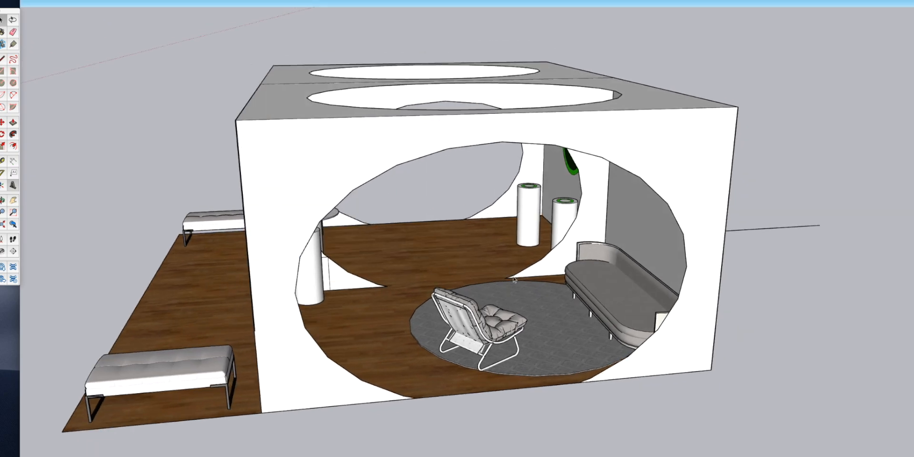
scroll(506, 343, up, 4)
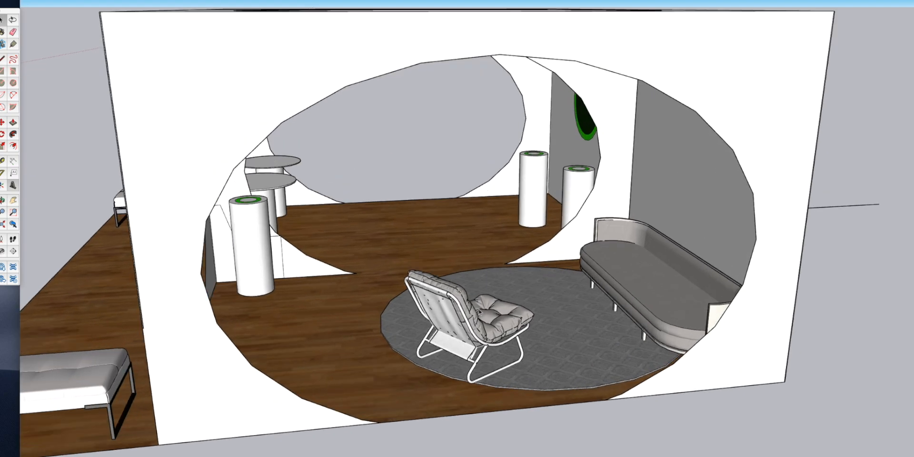
scroll(440, 230, up, 2)
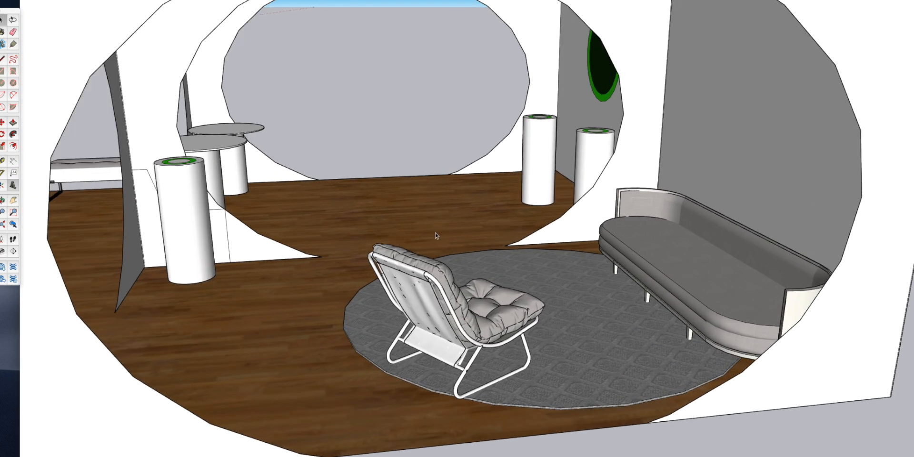
scroll(436, 235, up, 1)
scroll(486, 192, up, 4)
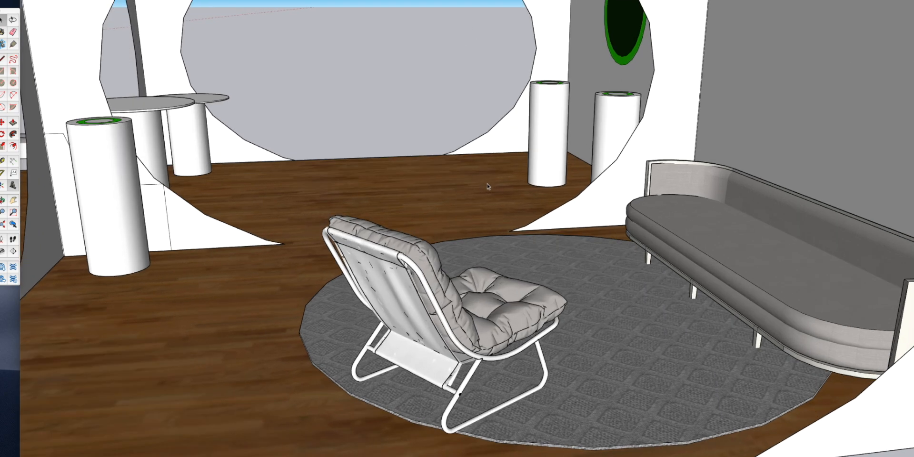
scroll(486, 184, down, 3)
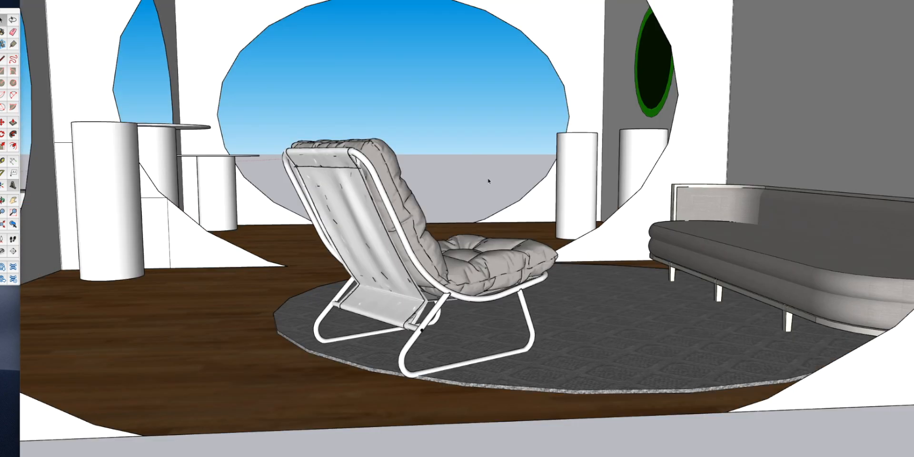
scroll(490, 152, down, 3)
scroll(502, 129, down, 8)
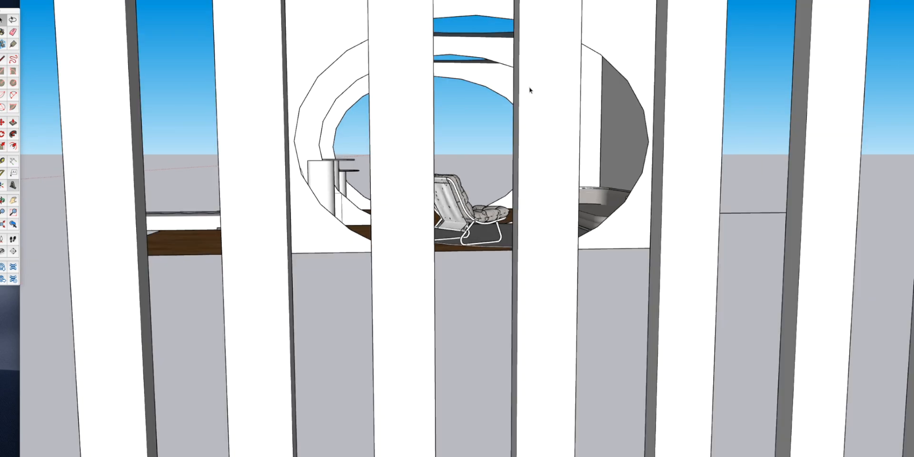
scroll(459, 119, down, 3)
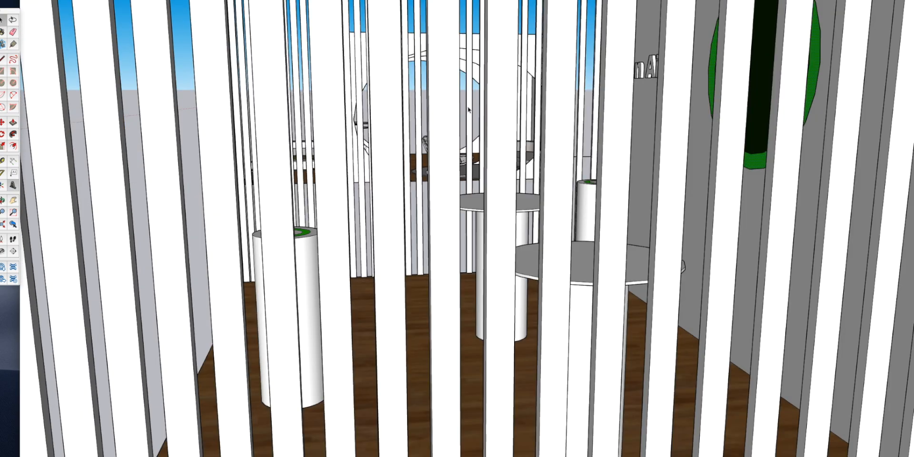
scroll(471, 119, up, 10)
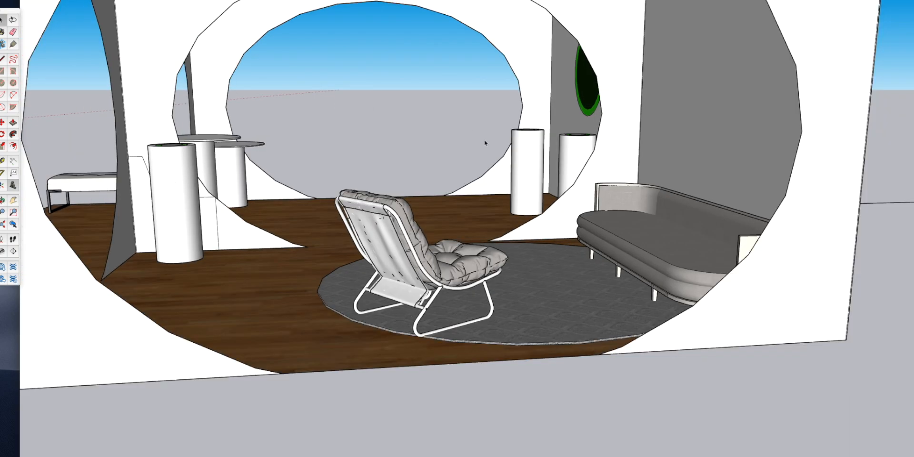
- Examine the cutout booth's interior from the side and front, including the round tables, benches and green-rimmed wall circle
key(o)
drag(515, 199, 505, 245)
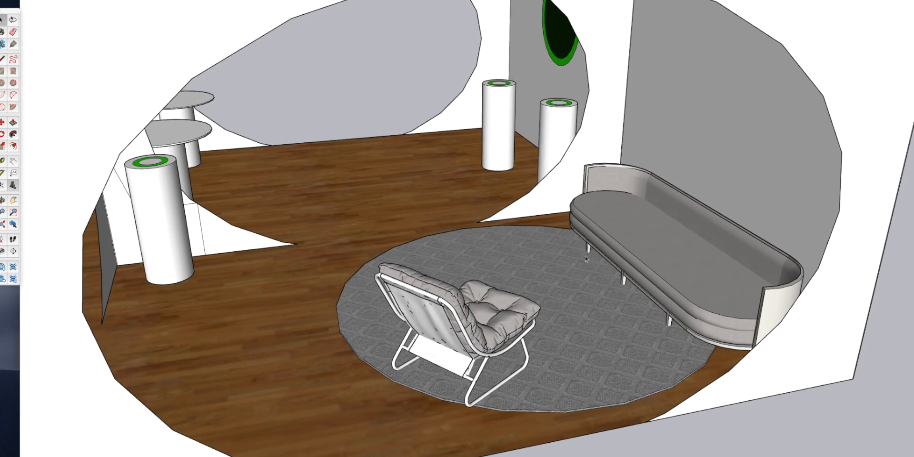
drag(591, 321, 249, 152)
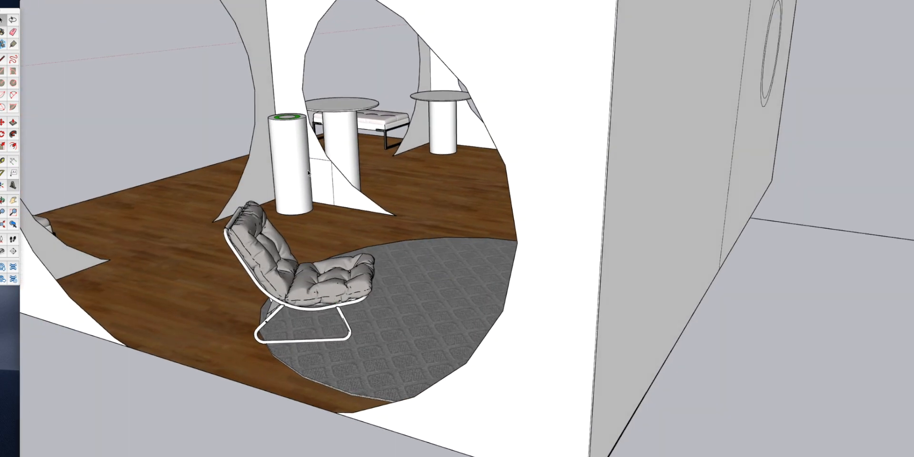
middle_drag(317, 145, 473, 135)
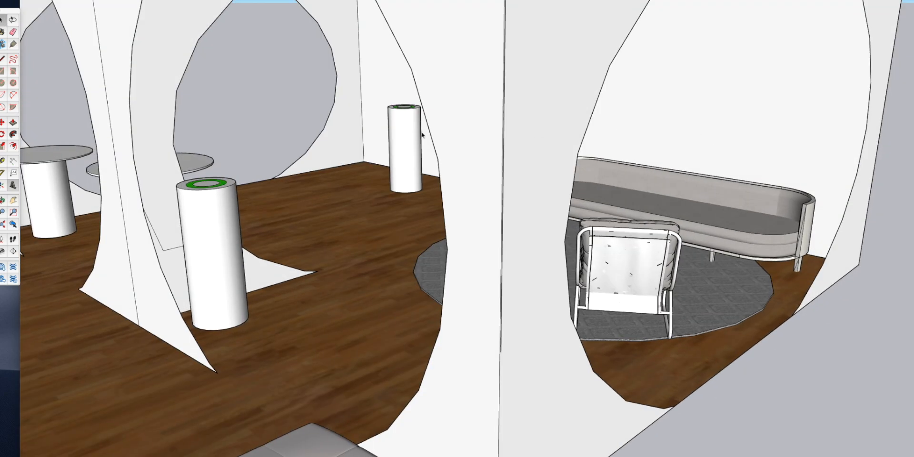
scroll(356, 140, down, 5)
middle_drag(230, 153, 533, 143)
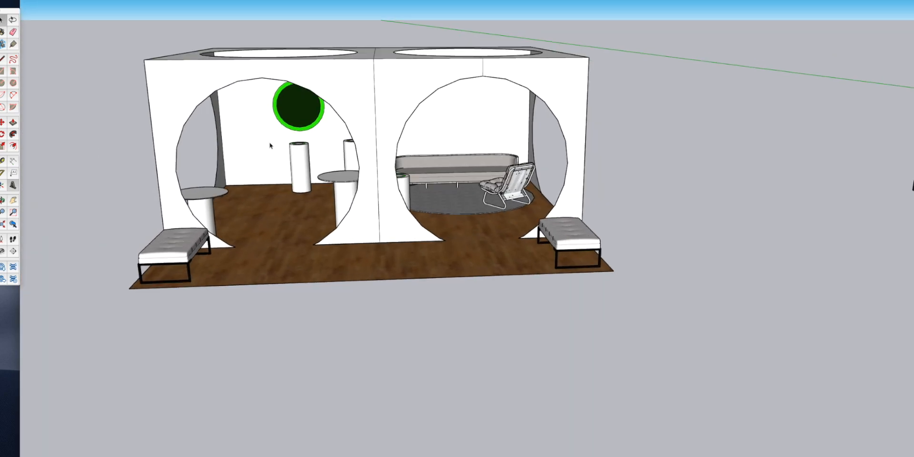
scroll(279, 147, up, 10)
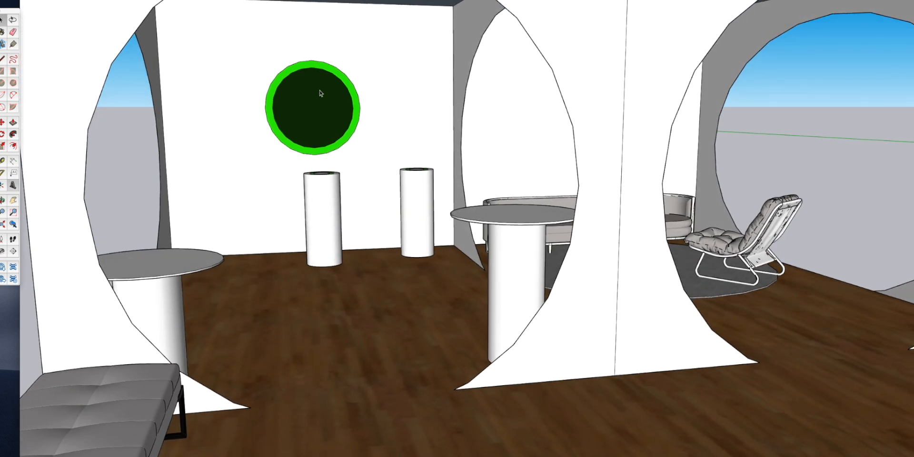
scroll(309, 95, down, 12)
scroll(404, 97, up, 2)
middle_drag(399, 97, 390, 156)
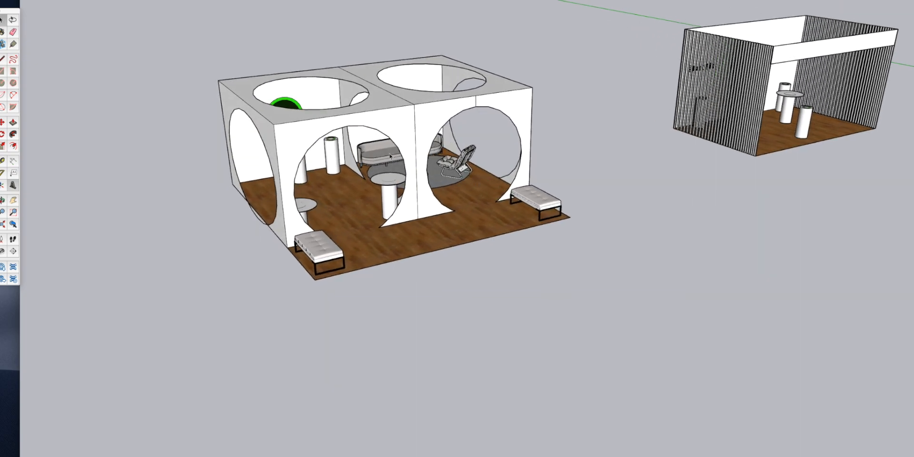
- Examine the cutout booth's frame from both front corners and look down through its circular ceiling openings
scroll(387, 164, up, 3)
click(401, 279)
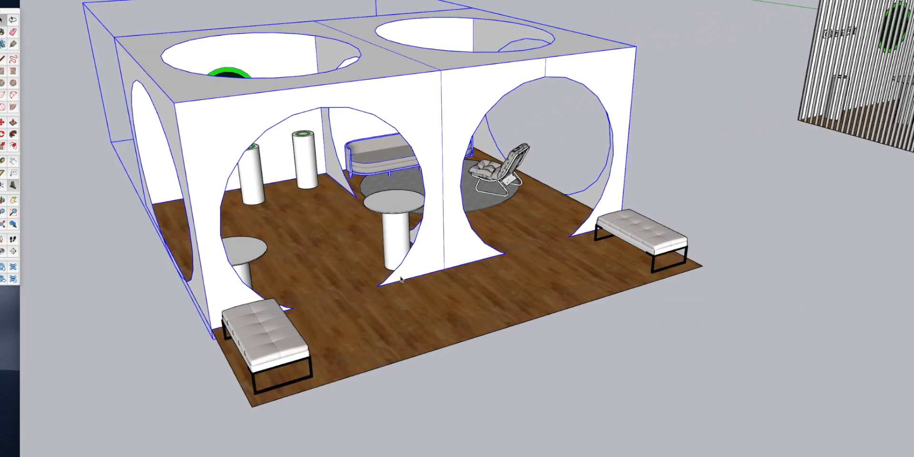
middle_drag(510, 201, 238, 164)
click(594, 139)
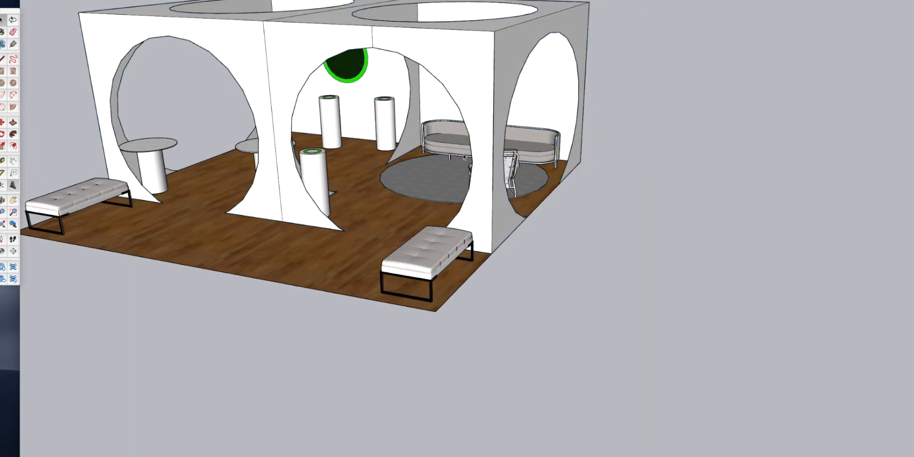
middle_drag(409, 83, 471, 452)
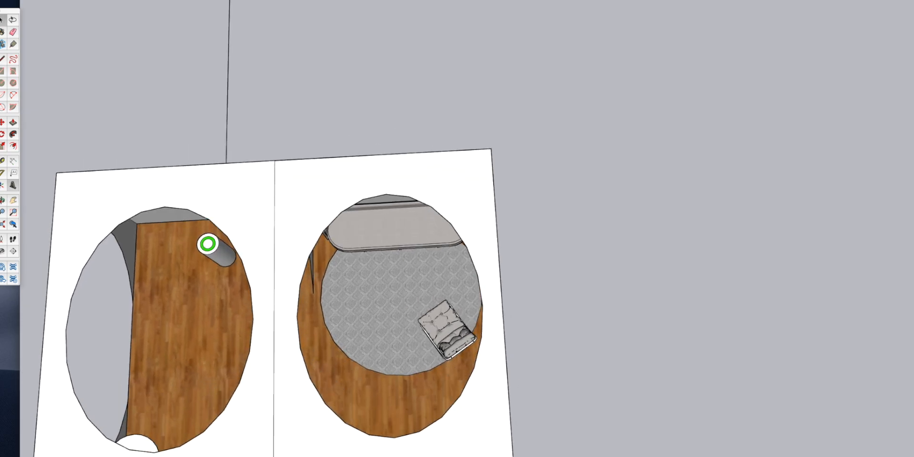
scroll(446, 355, up, 2)
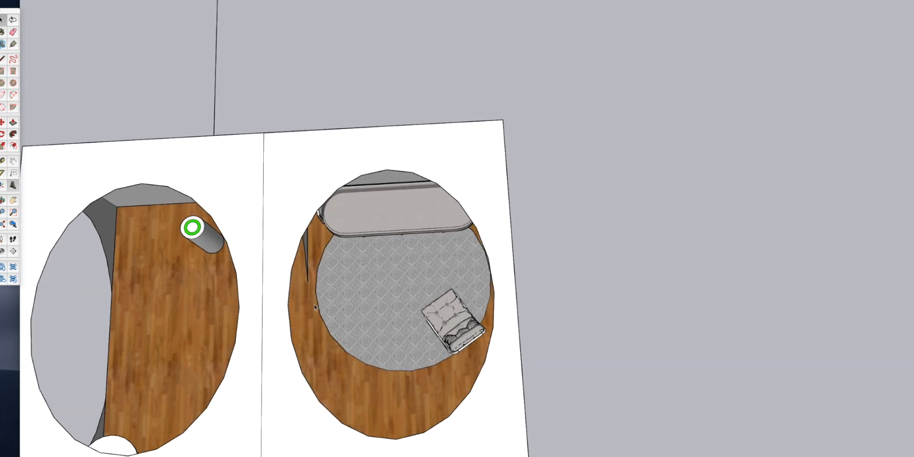
scroll(405, 285, down, 4)
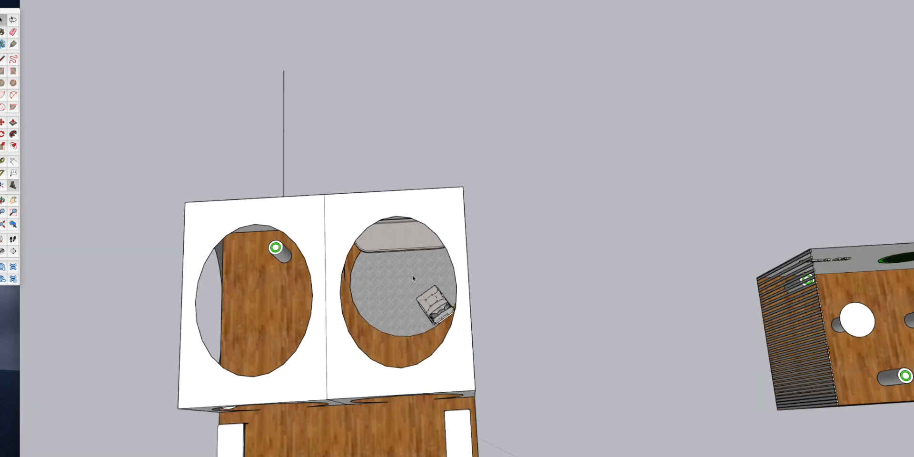
shift+middle_drag(413, 278, 503, 1)
mouse_move(368, 170)
middle_down()
mouse_move(551, 71)
mouse_move(420, 175)
middle_up()
scroll(359, 176, up, 2)
mouse_move(358, 176)
middle_down()
mouse_move(341, 183)
mouse_move(585, 29)
mouse_move(459, 118)
mouse_move(404, 205)
mouse_move(385, 258)
middle_up()
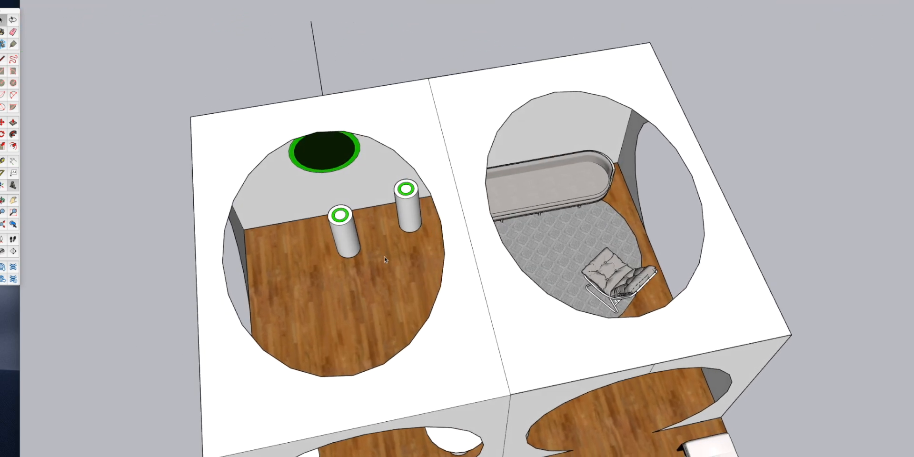
- Inspect the green-ringed tops of the cylindrical air purifiers through the ceiling opening, ending on the whole cutout booth
click(440, 221)
double_click(441, 221)
triple_click(440, 220)
click(440, 216)
mouse_move(441, 216)
middle_down()
mouse_move(453, 185)
mouse_move(428, 186)
middle_up()
click(415, 190)
scroll(356, 206, up, 5)
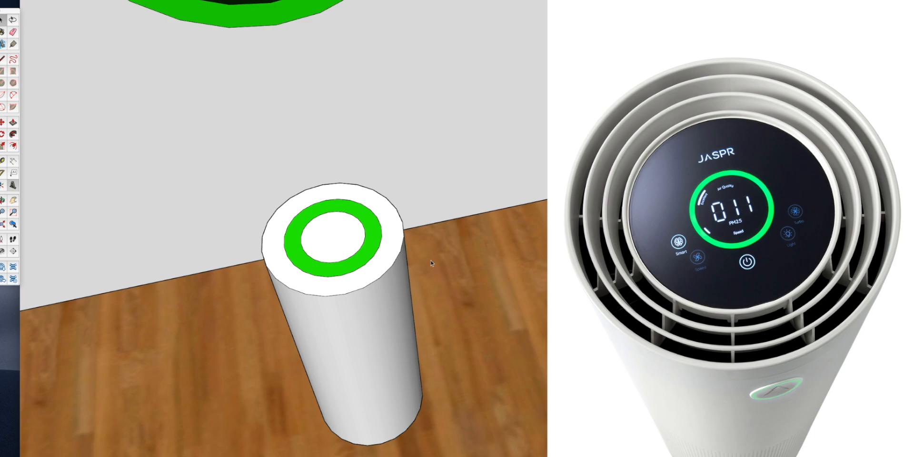
scroll(367, 250, down, 6)
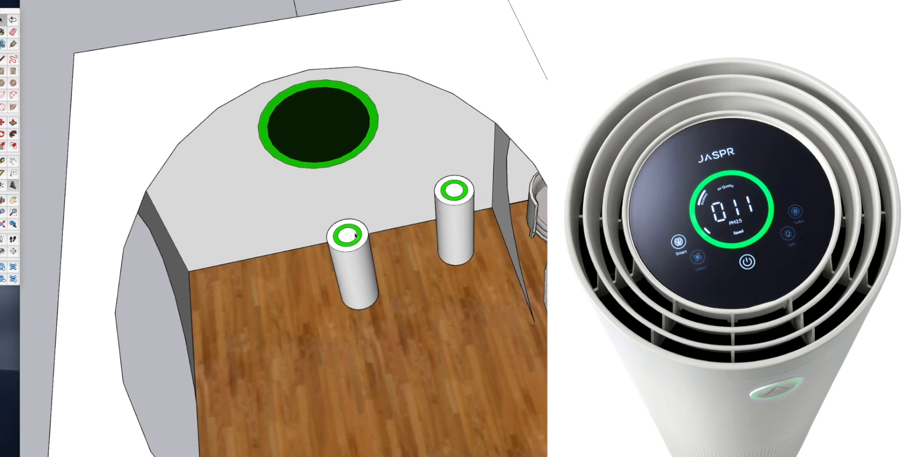
scroll(356, 234, down, 5)
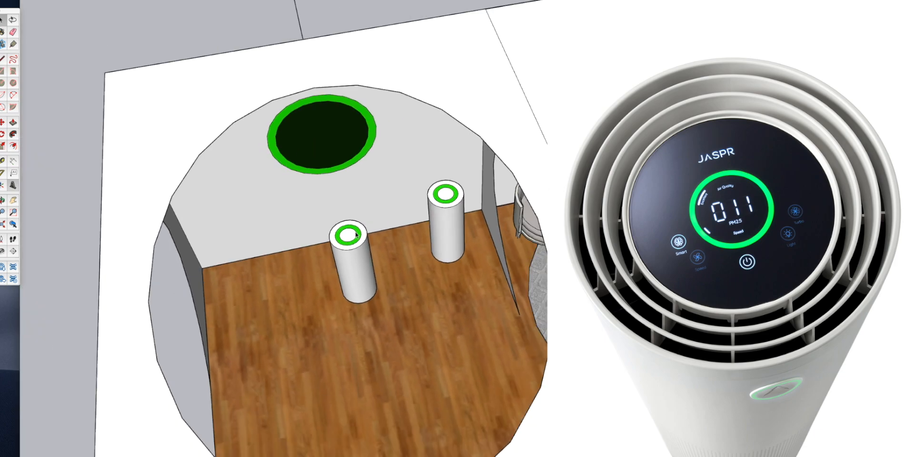
mouse_move(513, 279)
middle_down()
mouse_move(495, 213)
mouse_move(514, 162)
middle_up()
scroll(514, 161, down, 1)
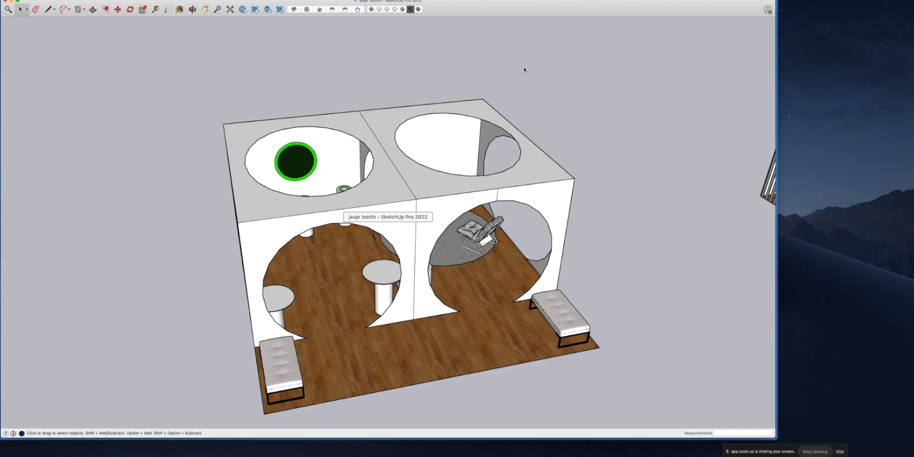
- Switch to the circular booth model and examine its curved walls, openings, pedestals and wood floor
click(466, 2)
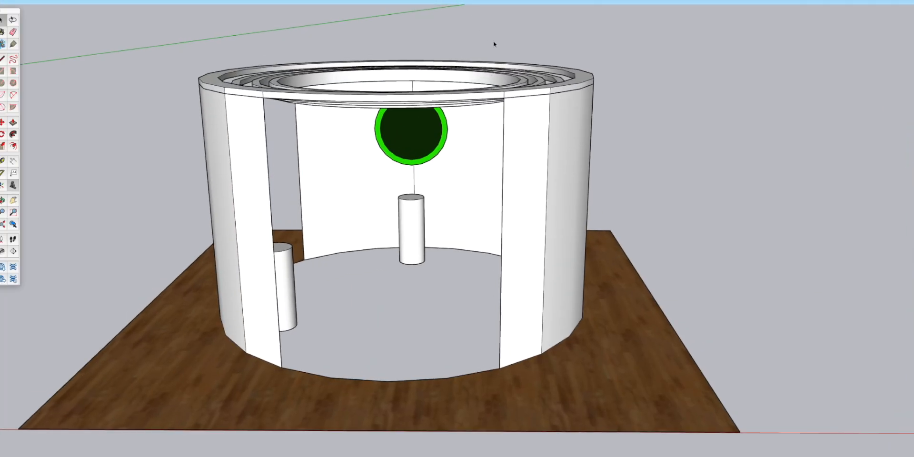
mouse_move(518, 245)
middle_down()
mouse_move(469, 225)
mouse_move(559, 163)
mouse_move(559, 178)
mouse_move(383, 194)
mouse_move(340, 189)
mouse_move(485, 187)
mouse_move(433, 185)
mouse_move(428, 143)
mouse_move(367, 249)
mouse_move(531, 306)
middle_up()
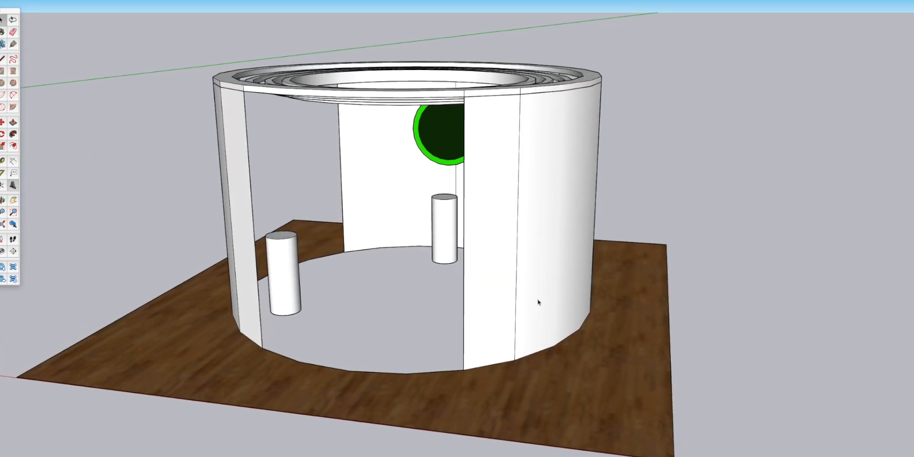
scroll(547, 285, down, 1)
mouse_move(392, 237)
middle_down()
mouse_move(373, 258)
mouse_move(356, 260)
middle_up()
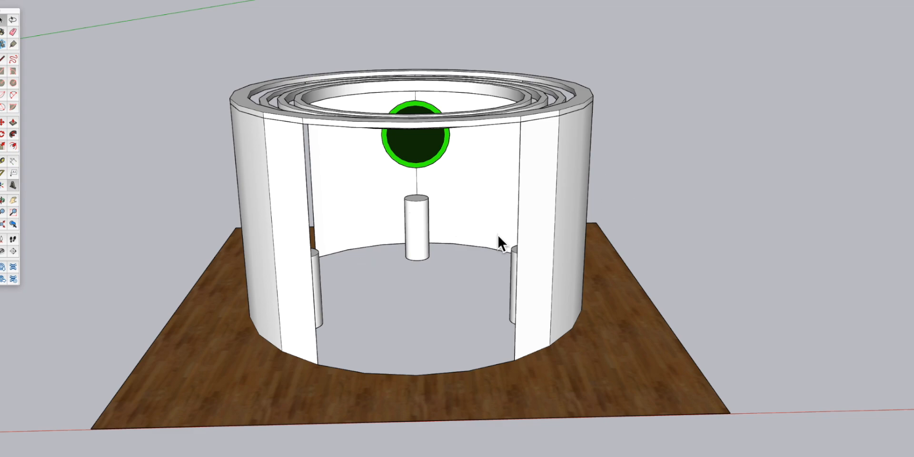
mouse_move(584, 288)
middle_down()
mouse_move(522, 233)
mouse_move(540, 166)
middle_up()
scroll(441, 225, up, 2)
mouse_move(443, 224)
middle_down()
mouse_move(367, 206)
mouse_move(318, 213)
mouse_move(363, 224)
mouse_move(473, 224)
mouse_move(393, 231)
middle_up()
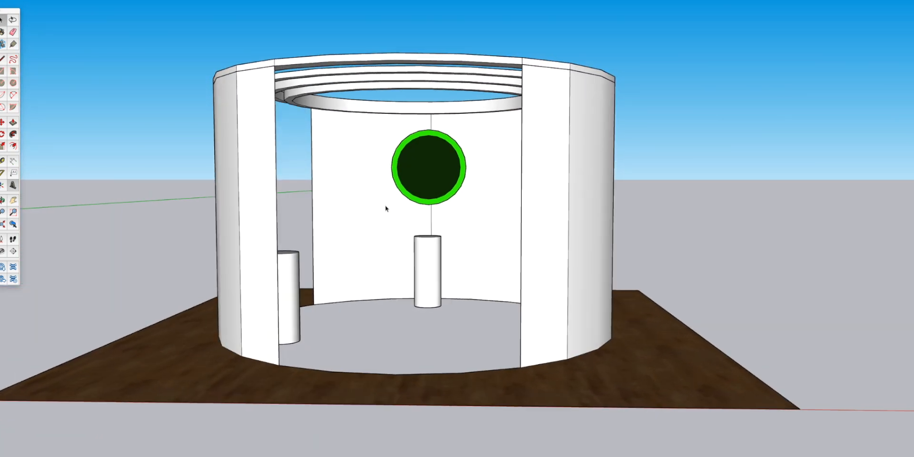
scroll(390, 212, down, 3)
- Examine the concentric stepped ceiling rings of the circular booth from below and from several sides
scroll(366, 123, up, 6)
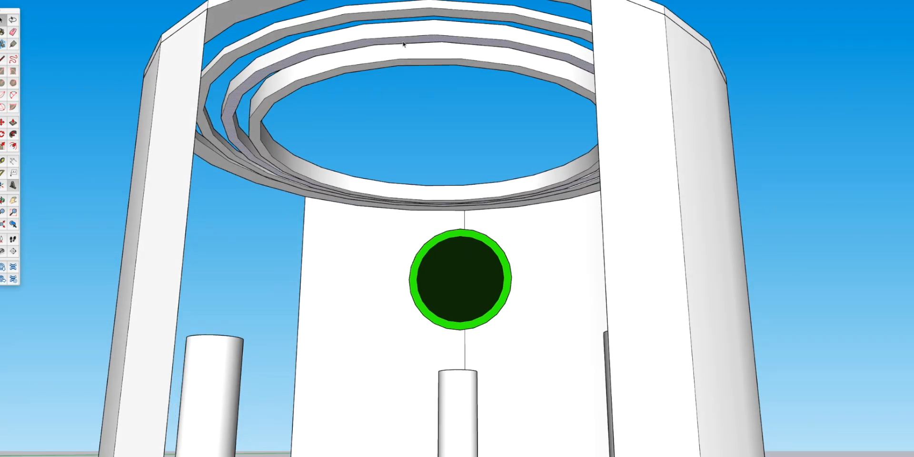
mouse_move(403, 44)
middle_down()
mouse_move(445, 107)
mouse_move(461, 158)
mouse_move(383, 157)
mouse_move(511, 157)
mouse_move(571, 196)
mouse_move(444, 201)
mouse_move(452, 202)
middle_up()
scroll(462, 203, down, 3)
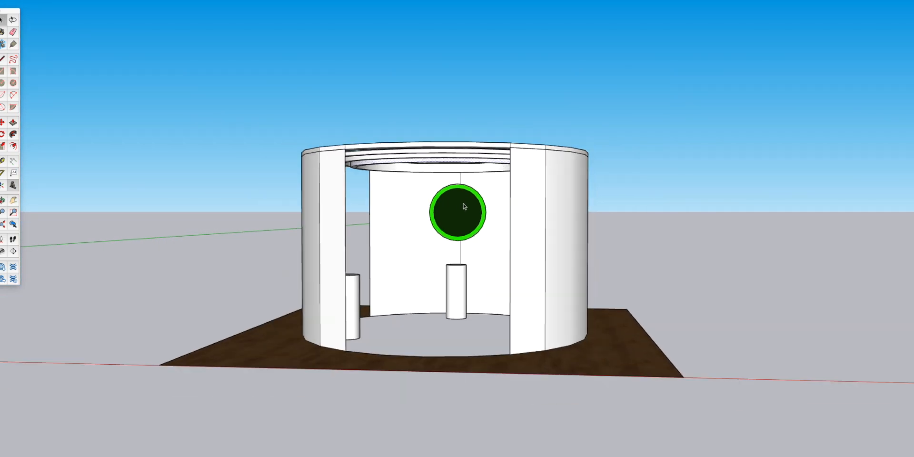
mouse_move(424, 247)
middle_down()
mouse_move(469, 248)
mouse_move(457, 165)
mouse_move(426, 223)
middle_up()
scroll(412, 157, up, 5)
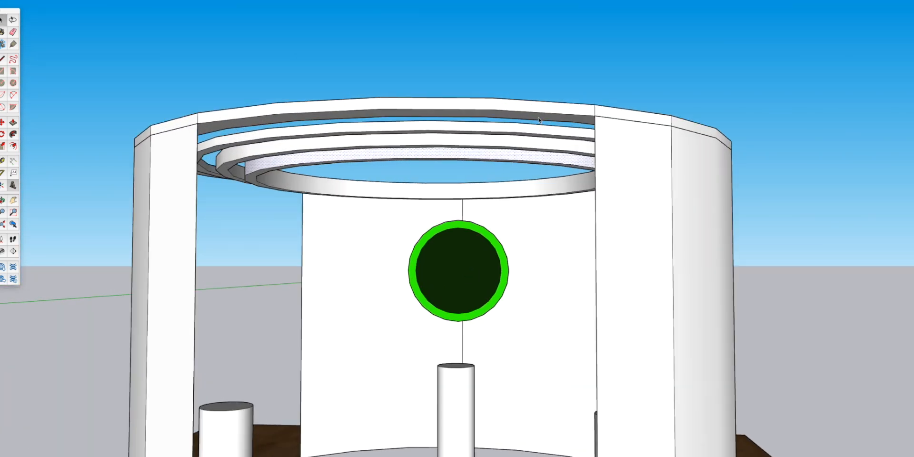
middle_drag(474, 171, 609, 145)
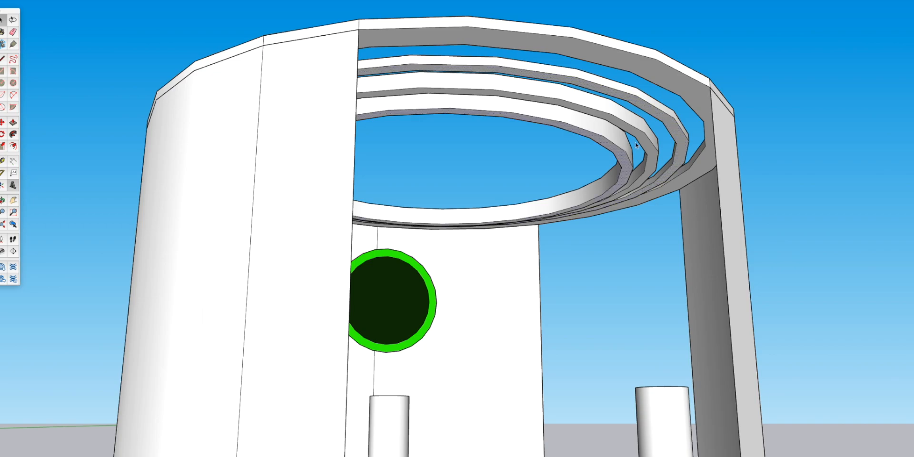
middle_drag(674, 127, 555, 208)
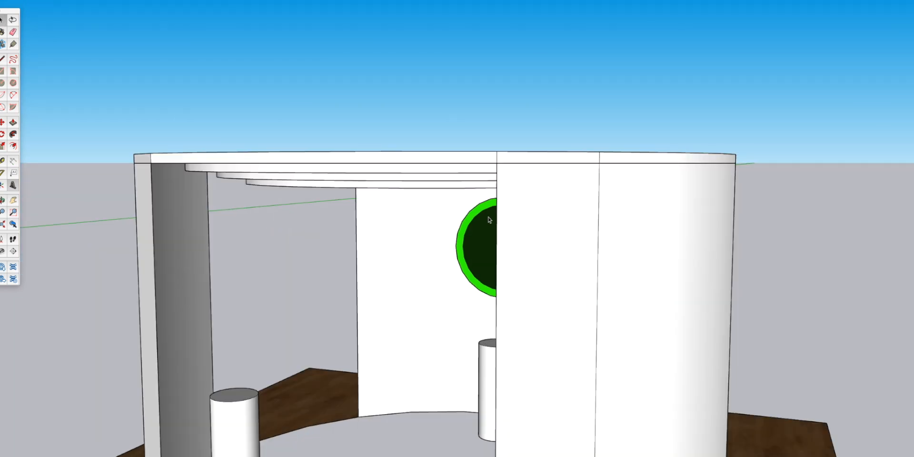
mouse_move(488, 219)
middle_down()
mouse_move(508, 244)
mouse_move(626, 194)
mouse_move(600, 233)
middle_up()
scroll(510, 286, down, 5)
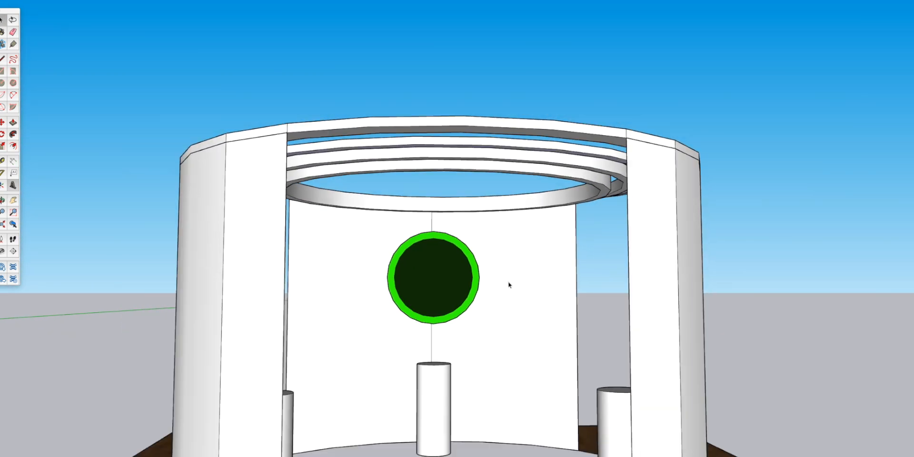
- Examine the circular booth's front entrance, ring ceiling and green-ringed back wall from straight on, both close up and at a distance
mouse_move(516, 302)
middle_down()
mouse_move(501, 274)
mouse_move(432, 316)
mouse_move(488, 318)
mouse_move(480, 308)
middle_up()
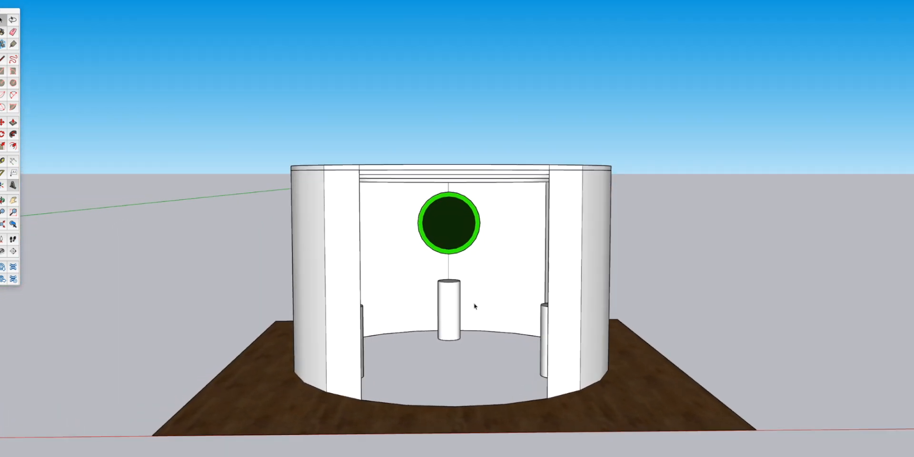
scroll(446, 291, up, 2)
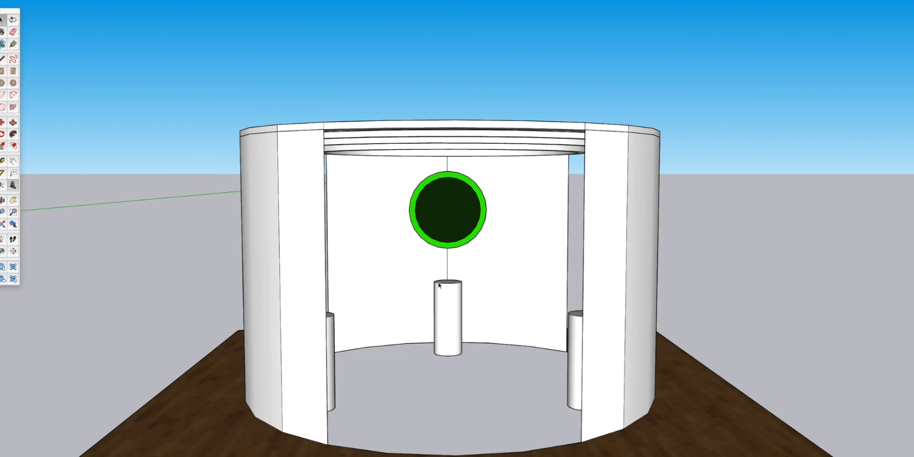
scroll(404, 376, down, 1)
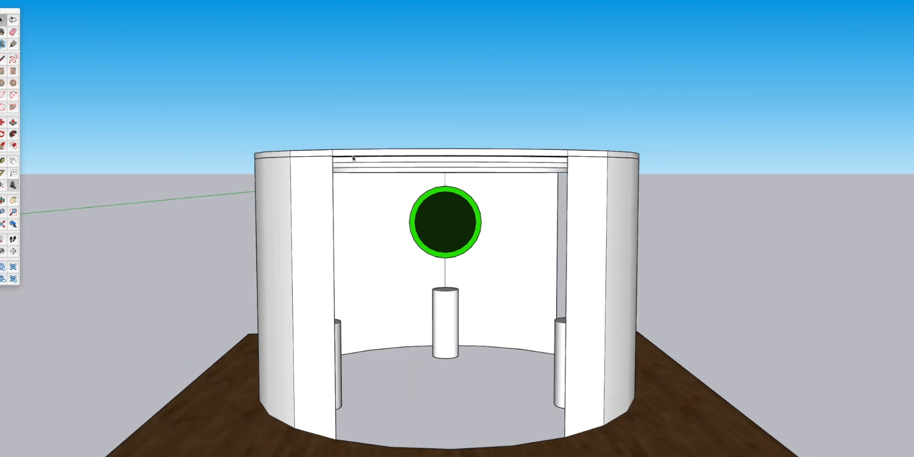
scroll(476, 276, up, 2)
middle_drag(476, 273, 471, 199)
scroll(352, 121, up, 1)
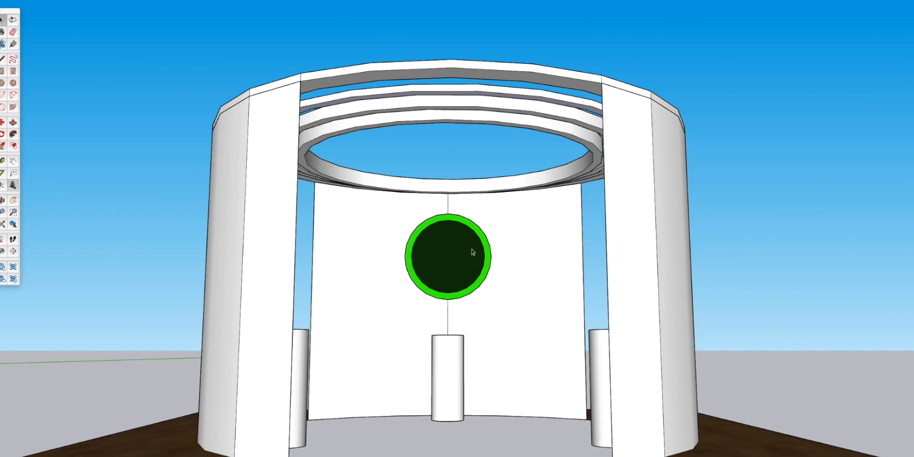
mouse_move(472, 249)
middle_down()
mouse_move(398, 289)
mouse_move(471, 335)
mouse_move(618, 328)
mouse_move(507, 326)
mouse_move(509, 241)
mouse_move(485, 270)
mouse_move(538, 269)
mouse_move(527, 295)
mouse_move(548, 224)
mouse_move(524, 238)
mouse_move(515, 250)
mouse_move(561, 251)
middle_up()
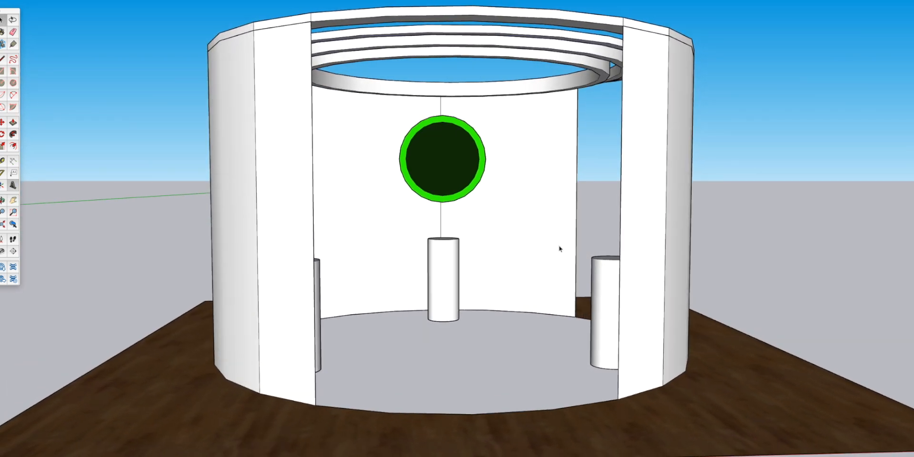
scroll(501, 224, down, 5)
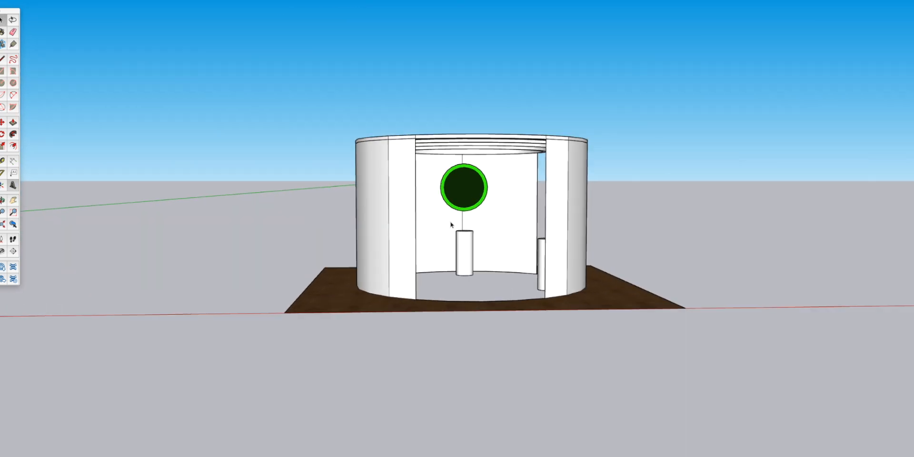
- Examine the circular booth from its side and from above, showing the gaps between the curved walls and the stepped ceiling rings
mouse_move(451, 223)
middle_down()
mouse_move(419, 239)
mouse_move(670, 230)
middle_up()
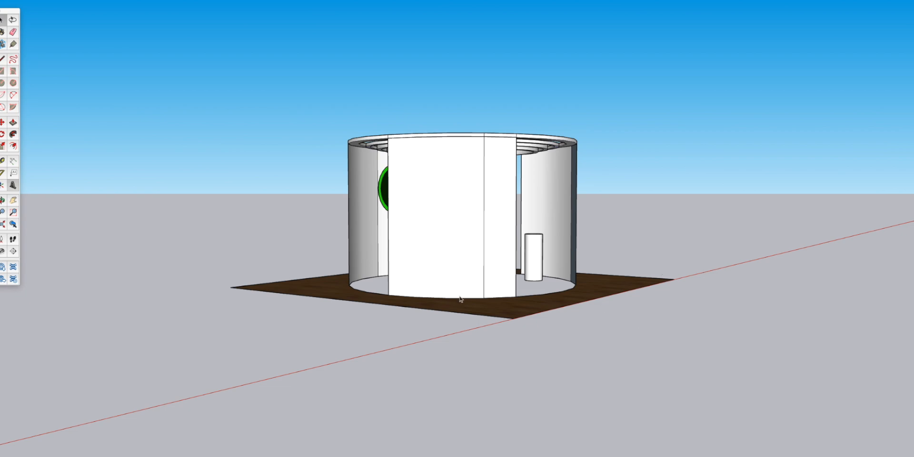
mouse_move(629, 325)
middle_down()
mouse_move(375, 338)
mouse_move(226, 358)
mouse_move(672, 330)
middle_up()
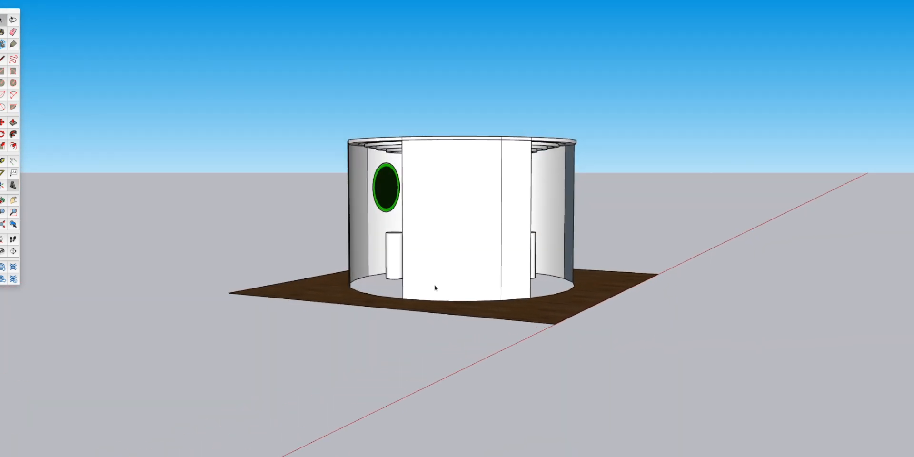
scroll(457, 222, up, 2)
mouse_move(361, 242)
middle_down()
mouse_move(736, 320)
mouse_move(520, 343)
middle_up()
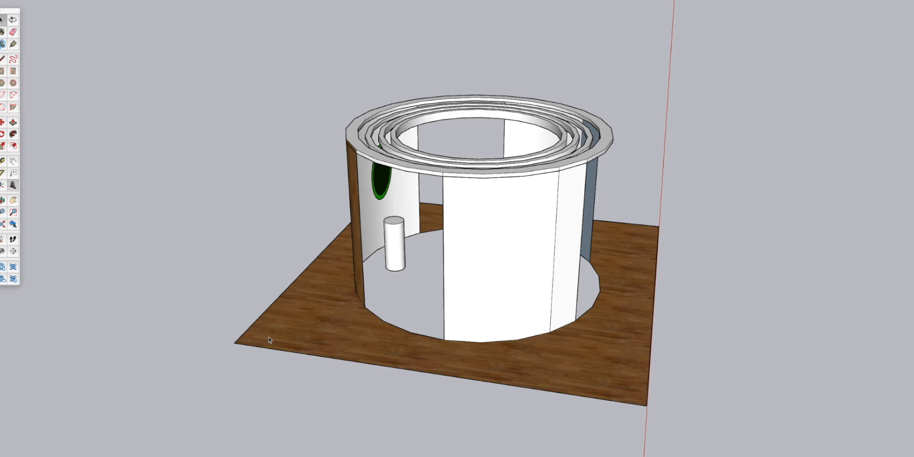
- Draw a vertical line straight up from the back corner of the circular booth's wood floor
key(l)
click(235, 342)
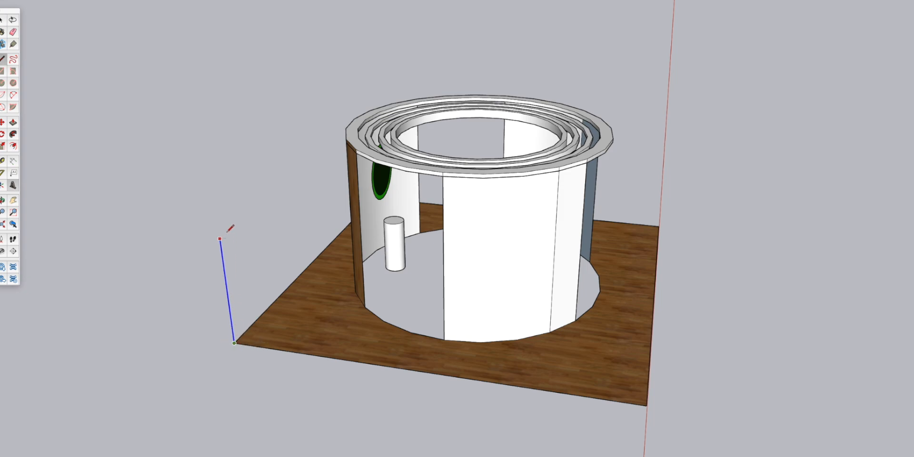
click(238, 140)
- Try a box behind the circular booth by drawing a vertical rectangle along the floor's back edge and extruding it away from the booth
key(r)
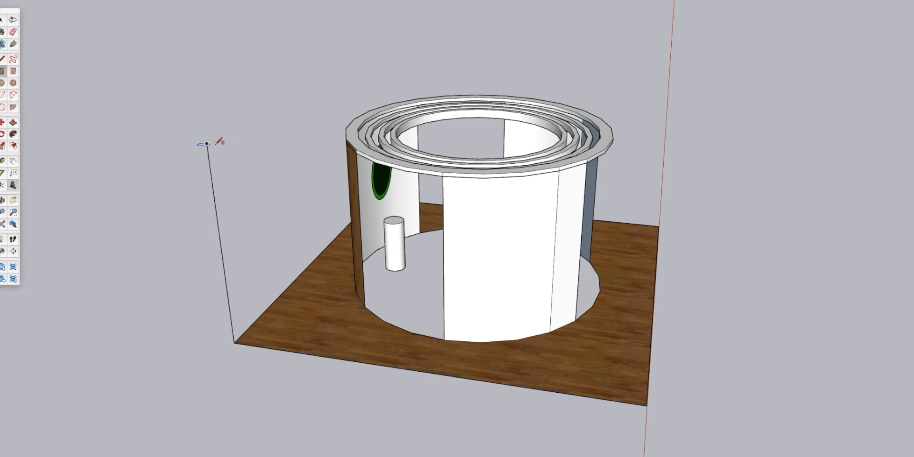
click(207, 143)
middle_drag(224, 167, 312, 200)
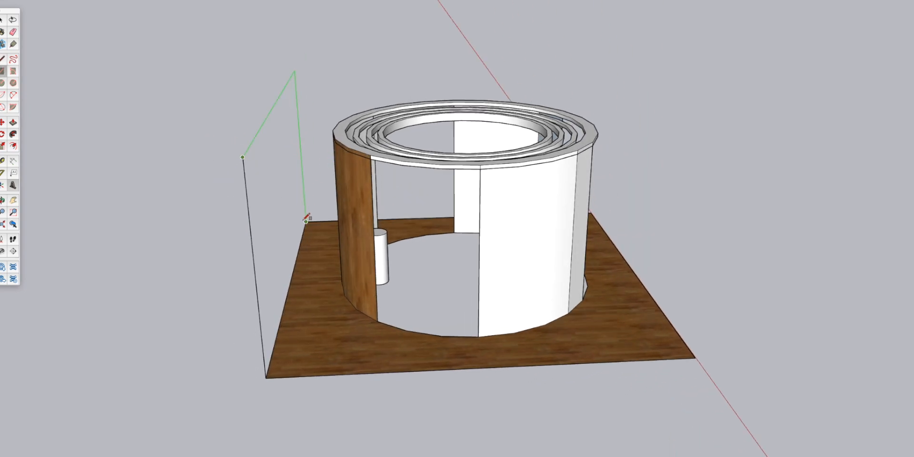
click(305, 217)
key(p)
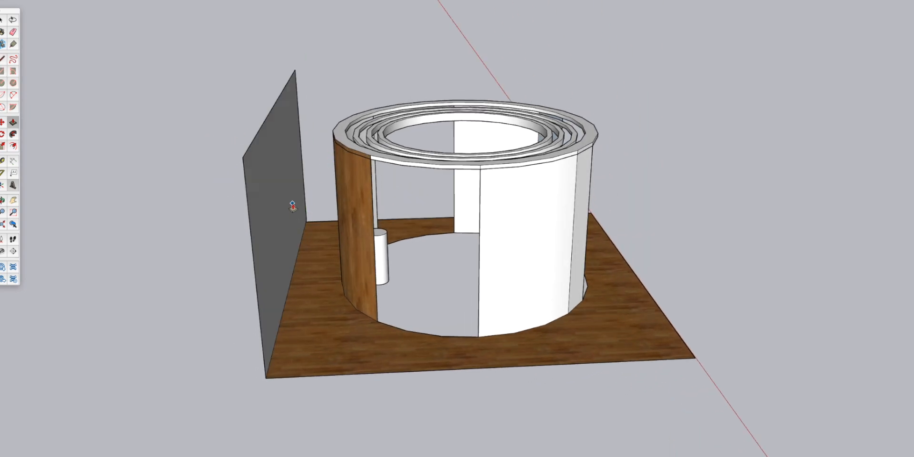
drag(263, 211, 72, 235)
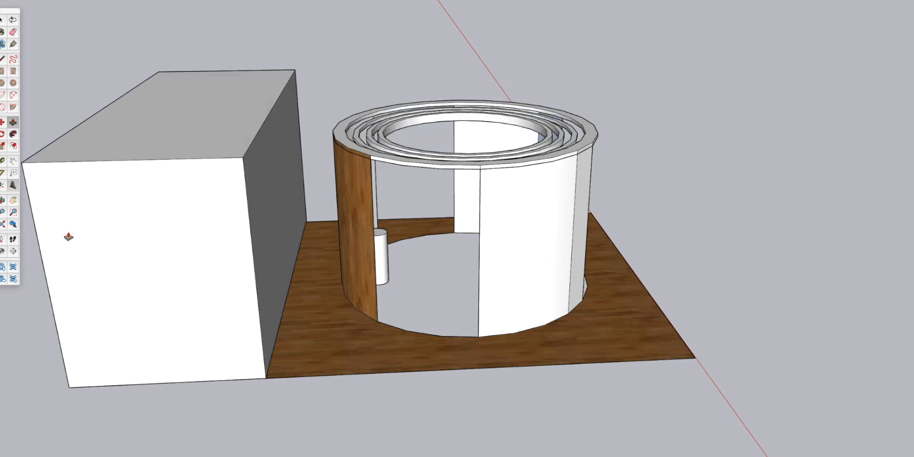
middle_drag(322, 209, 575, 205)
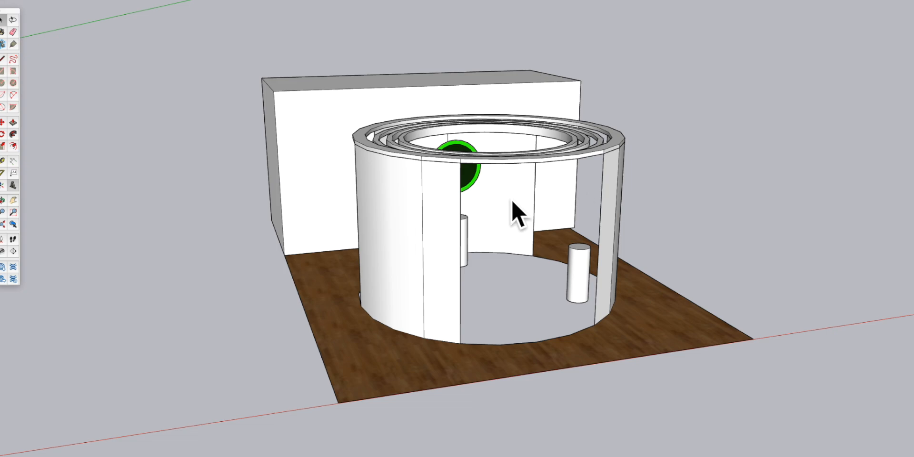
- Undo the box extrusion and the rectangle behind the circular booth
key(ctrl+z)
key(ctrl+z)
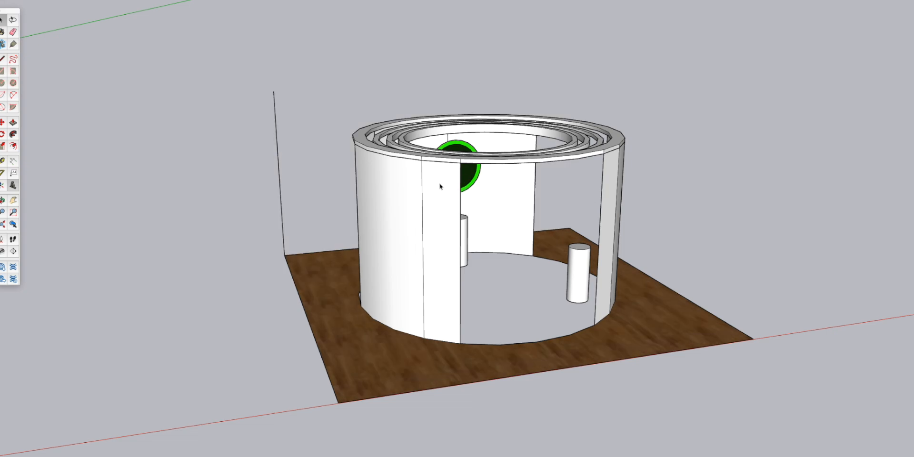
middle_drag(595, 223, 477, 204)
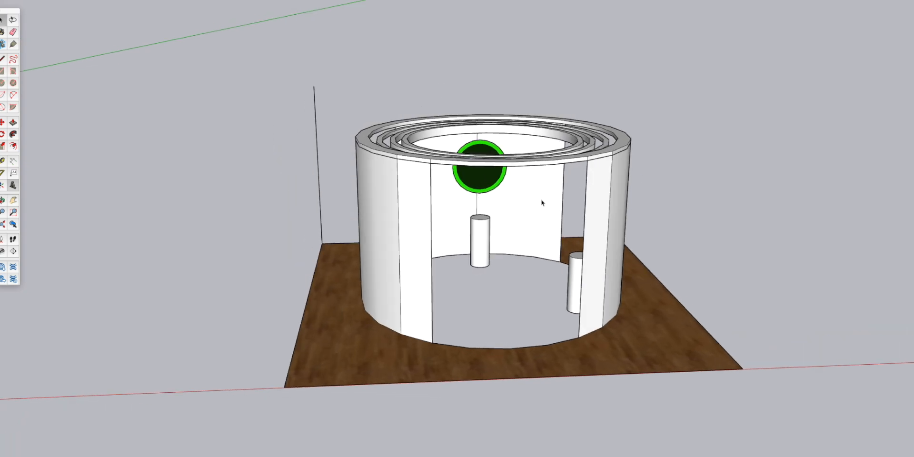
- View the open circular booth variant with suspended ceiling rings and no front walls, ending on the circular-cutout booth
shift+middle_drag(389, 232, 718, 198)
shift+middle_drag(214, 220, 694, 184)
shift+middle_drag(320, 198, 495, 153)
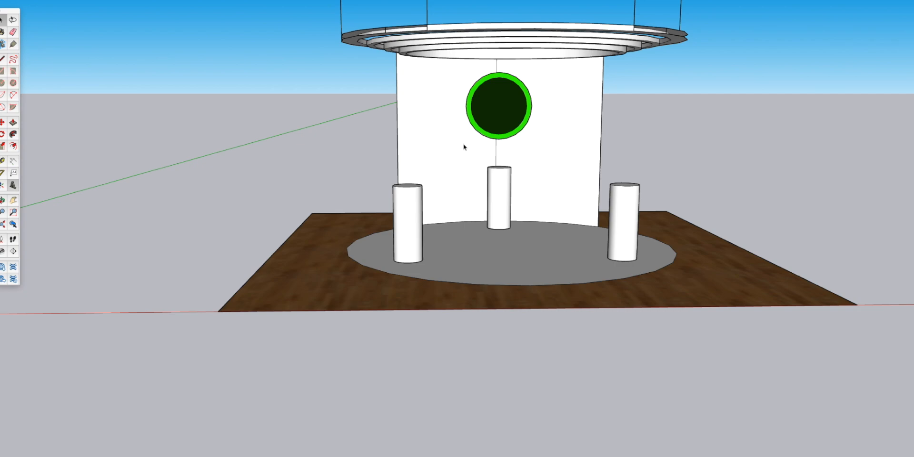
shift+middle_drag(621, 161, 377, 177)
shift+middle_drag(538, 202, 482, 206)
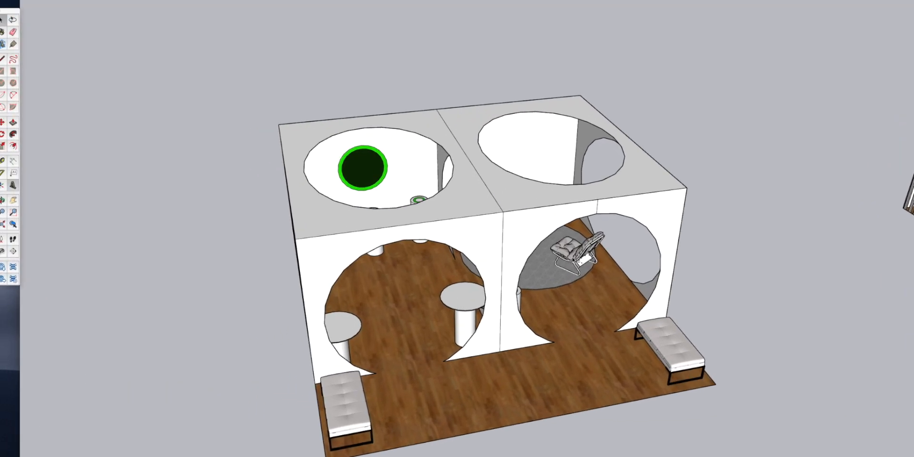
- Compare the slatted booth with the circular-cutout booth from the front
shift+middle_drag(86, 251, 22, 245)
mouse_move(539, 219)
shift+middle_down()
mouse_move(345, 243)
mouse_move(333, 142)
shift+middle_up()
scroll(374, 173, up, 2)
shift+middle_drag(187, 214, 499, 231)
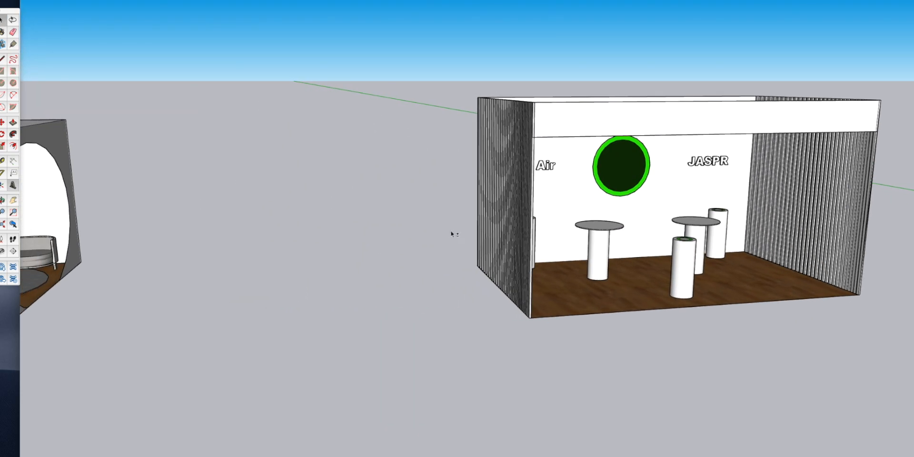
shift+middle_drag(333, 230, 690, 220)
shift+middle_drag(464, 241, 597, 234)
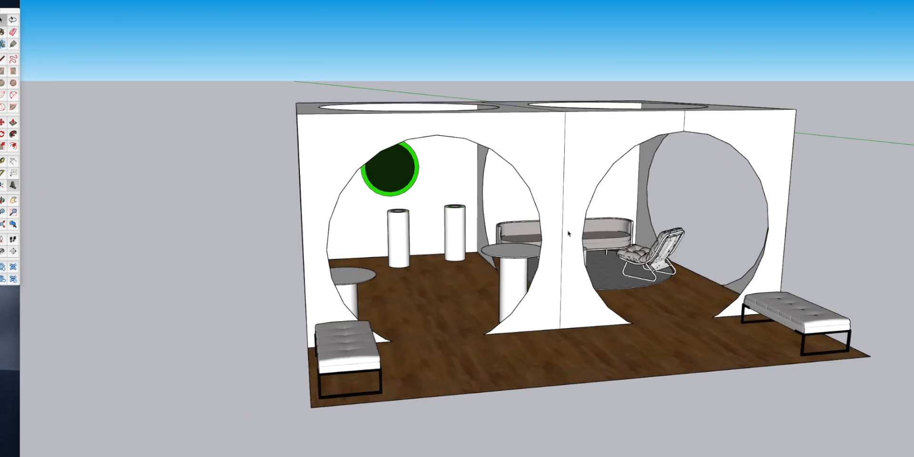
- Switch to the circular booth model and view the walled version from the front
key(ctrl+Up)
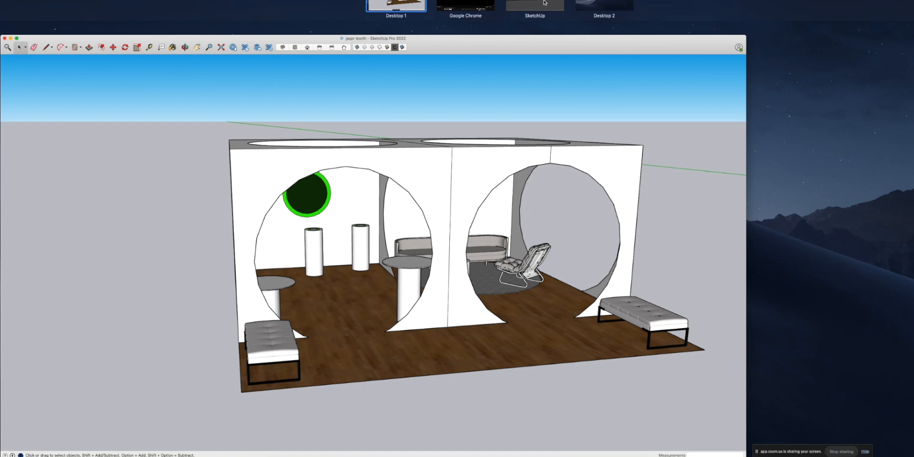
click(537, 6)
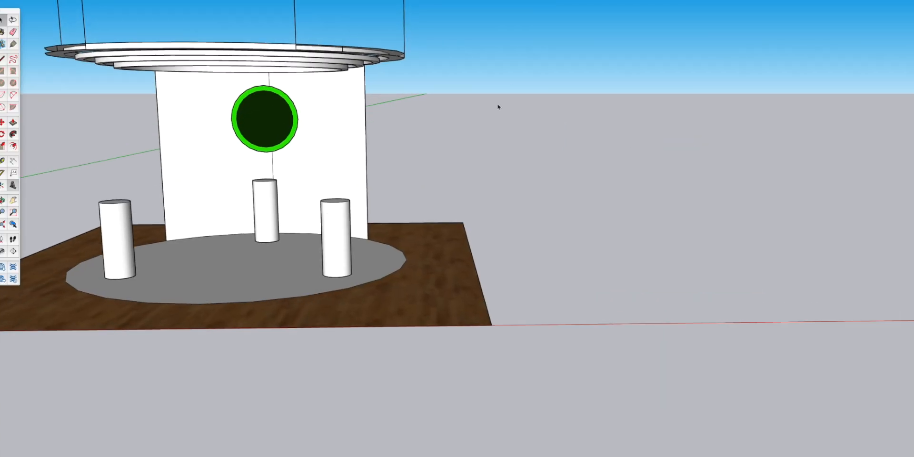
shift+middle_drag(398, 229, 88, 244)
mouse_move(571, 246)
shift+middle_down()
mouse_move(79, 262)
mouse_move(107, 241)
shift+middle_up()
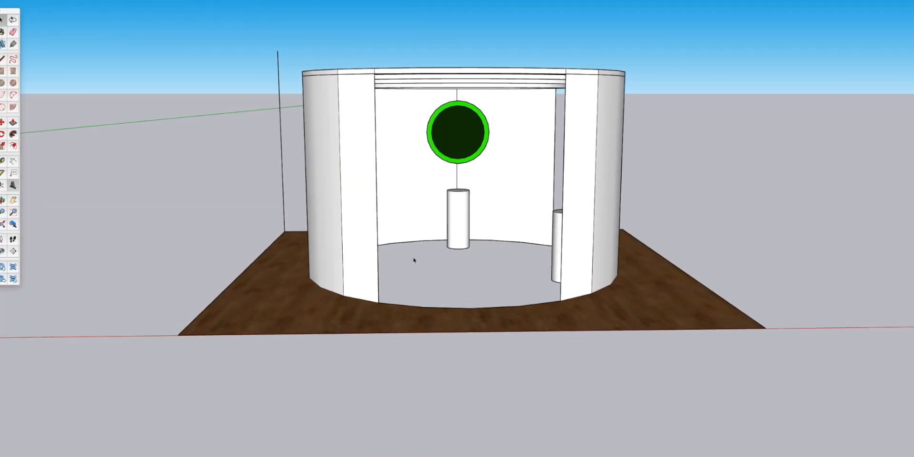
- Compare the open circular booth with suspended rings against the walled circular version
shift+middle_drag(313, 279, 742, 253)
shift+middle_drag(328, 252, 667, 259)
shift+middle_drag(224, 279, 685, 265)
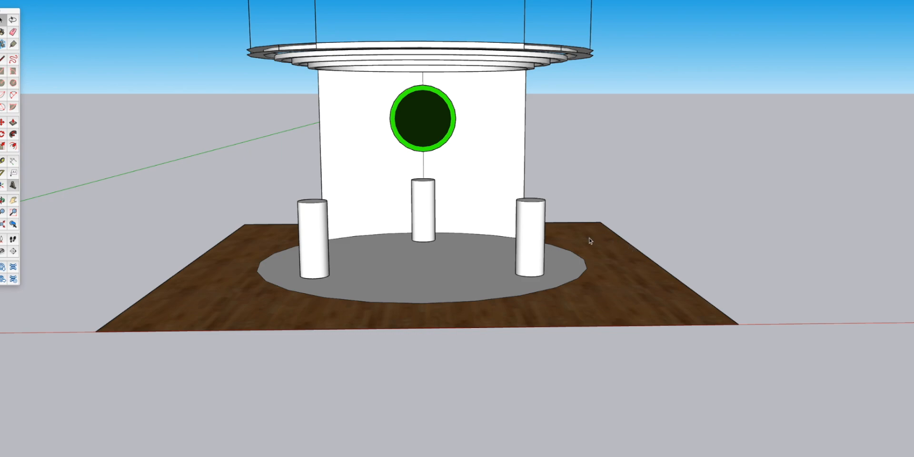
shift+middle_drag(655, 255, 64, 266)
shift+middle_drag(714, 273, 63, 285)
mouse_move(504, 259)
shift+middle_down()
mouse_move(481, 258)
mouse_move(494, 249)
shift+middle_up()
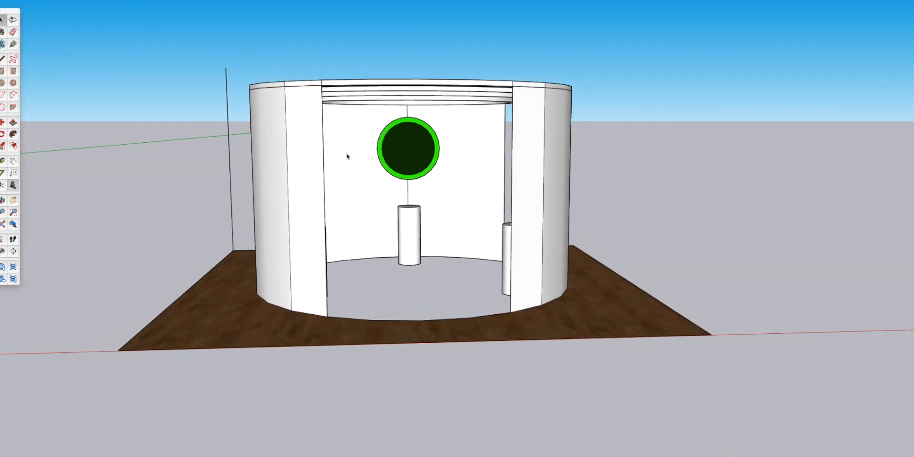
- Switch back to the circular-cutout booth model and view its two-room front with the benches
key(ctrl+Up)
click(477, 205)
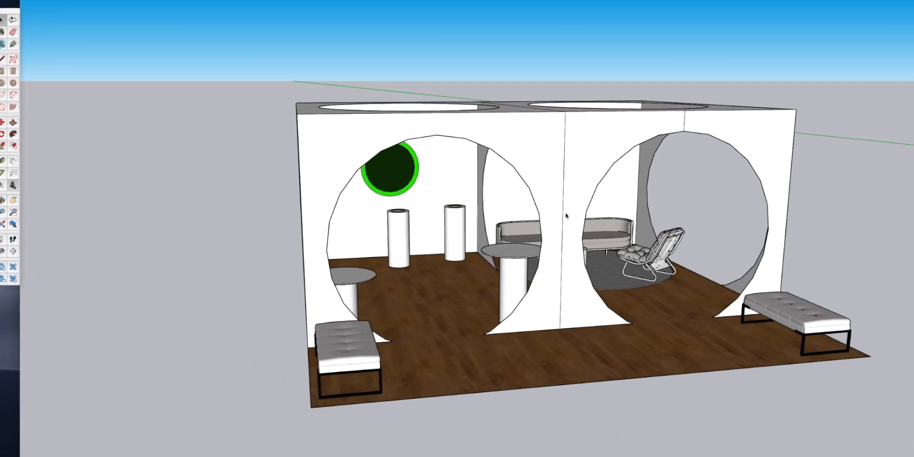
shift+middle_drag(564, 216, 511, 215)
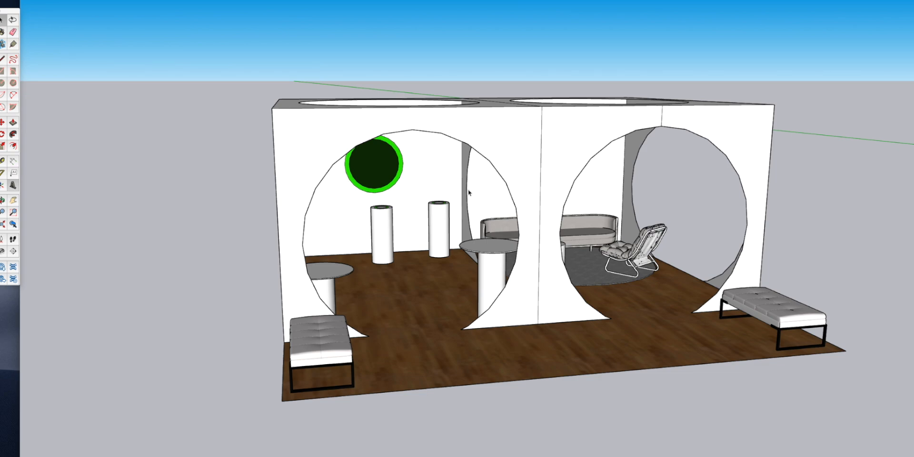
- Examine the slatted booth head-on, with its Clean Air and JASPR lettering, green-ringed circle, tables and air purifiers
key(ctrl+Up)
mouse_move(451, 6)
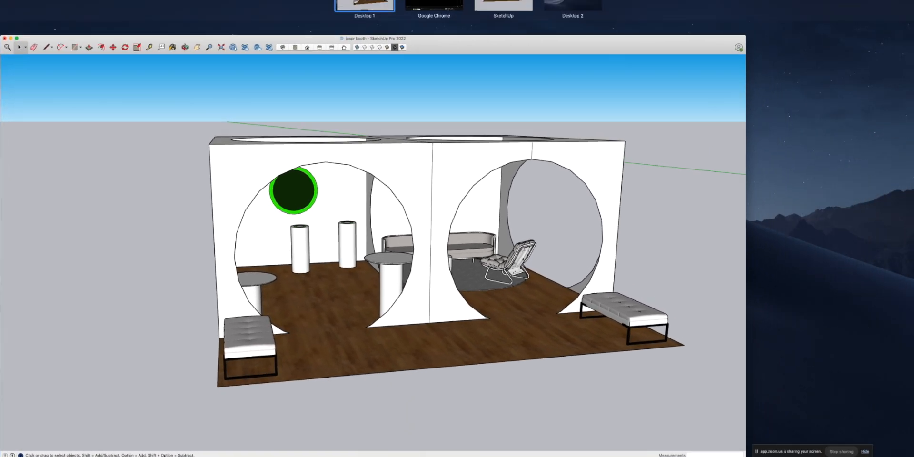
click(506, 18)
shift+middle_drag(536, 216, 266, 204)
scroll(487, 206, up, 5)
middle_drag(486, 211, 411, 193)
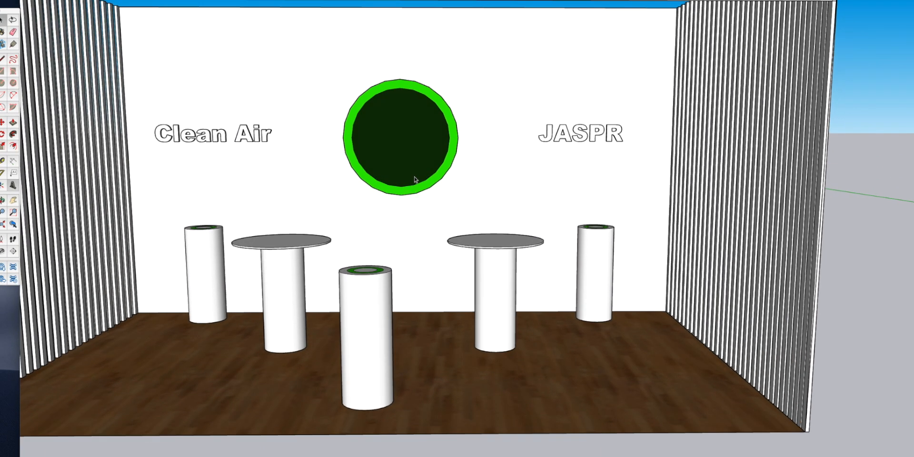
- Switch to the circular booth model and look over both of its variants, ending on the walled one
key(ctrl+Up)
click(475, 8)
shift+middle_drag(509, 220, 678, 192)
shift+middle_drag(318, 218, 576, 214)
shift+middle_drag(361, 195, 514, 191)
mouse_move(305, 198)
shift+middle_down()
mouse_move(567, 216)
mouse_move(110, 233)
shift+middle_up()
shift+middle_drag(549, 223, 255, 212)
mouse_move(781, 141)
shift+middle_down()
mouse_move(339, 160)
mouse_move(293, 145)
shift+middle_up()
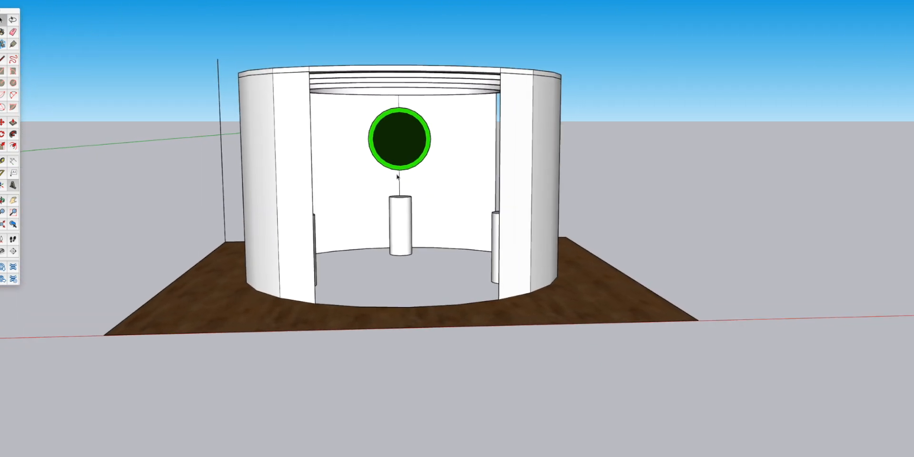
- Examine the walled circular booth close up from the front and an angle, checking its entrance, pedestals and ceiling rings
scroll(398, 176, up, 2)
middle_drag(395, 177, 610, 196)
middle_drag(368, 203, 411, 201)
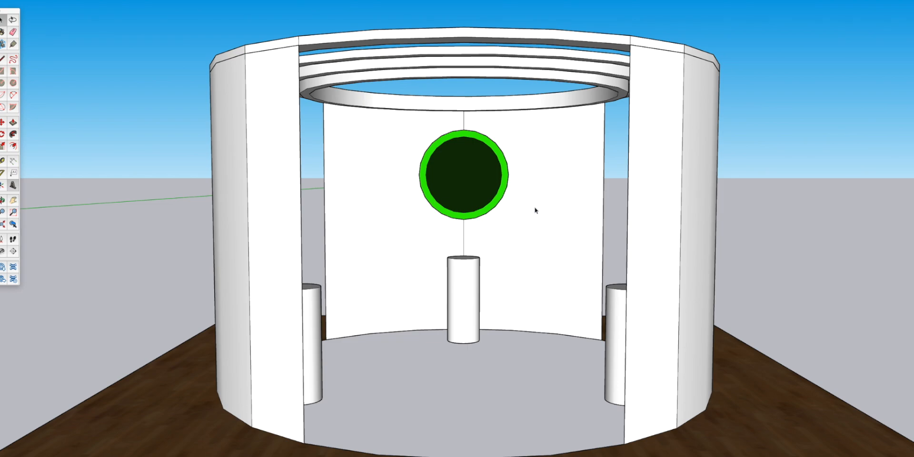
scroll(534, 210, down, 3)
middle_drag(534, 216, 442, 206)
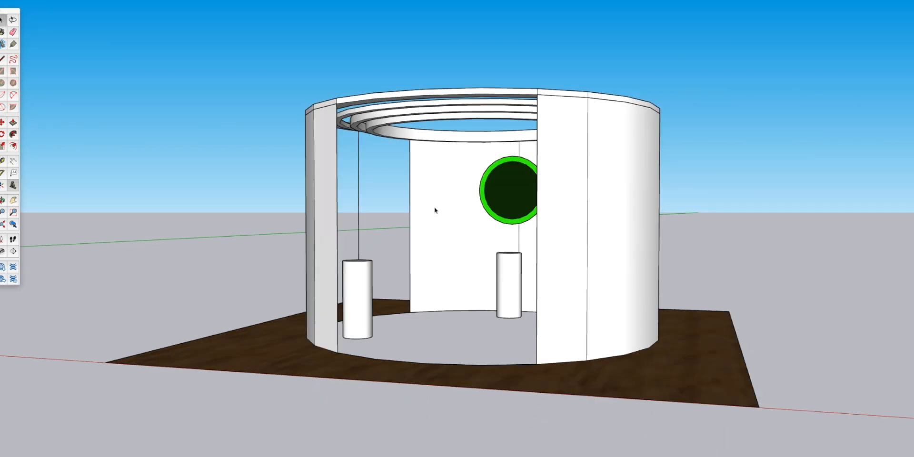
mouse_move(492, 238)
middle_down()
mouse_move(592, 236)
mouse_move(555, 224)
mouse_move(487, 239)
middle_up()
scroll(487, 240, up, 3)
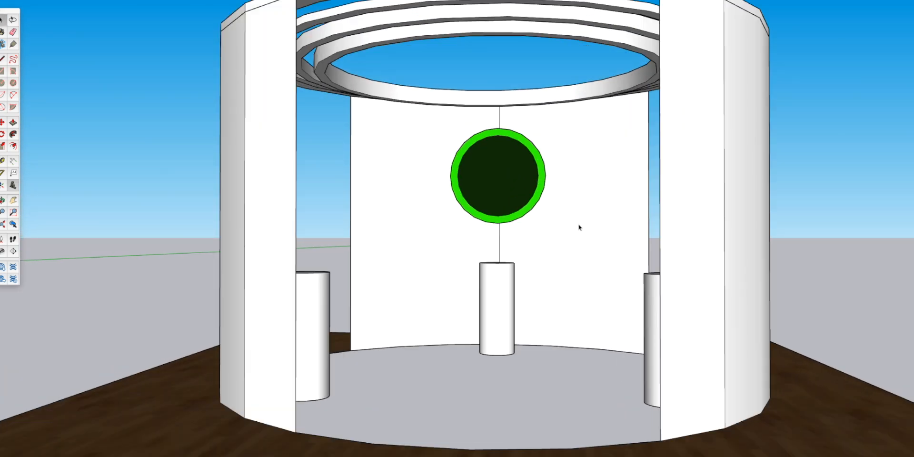
mouse_move(579, 225)
shift+middle_down()
mouse_move(564, 238)
mouse_move(580, 236)
shift+middle_up()
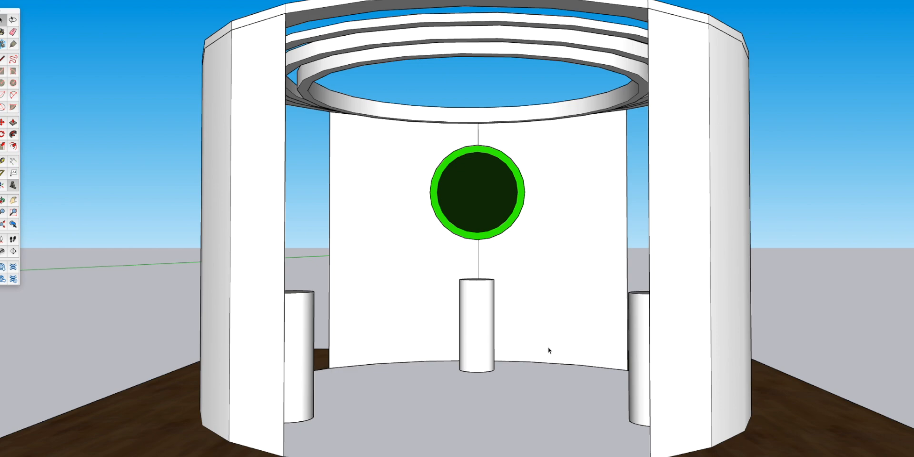
- Paint the ring around the dark circle on the walled circular booth's back wall red
key(b)
mouse_move(557, 253)
middle_down()
mouse_move(540, 255)
mouse_move(549, 254)
middle_up()
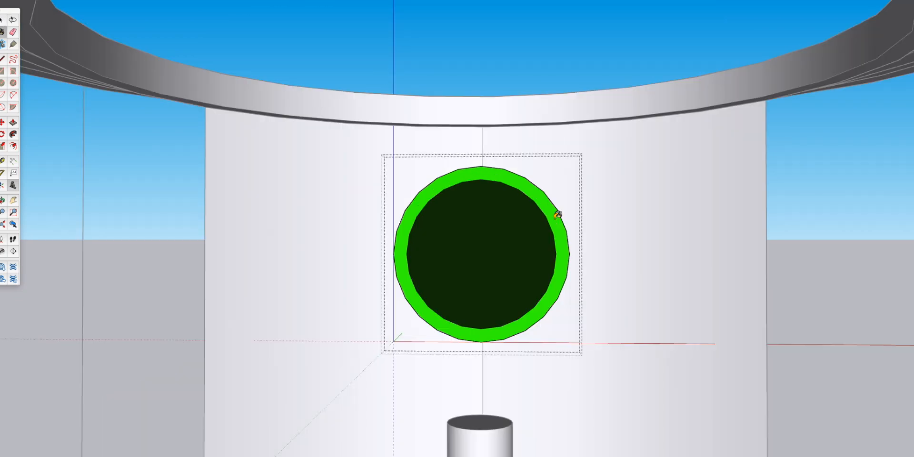
click(558, 212)
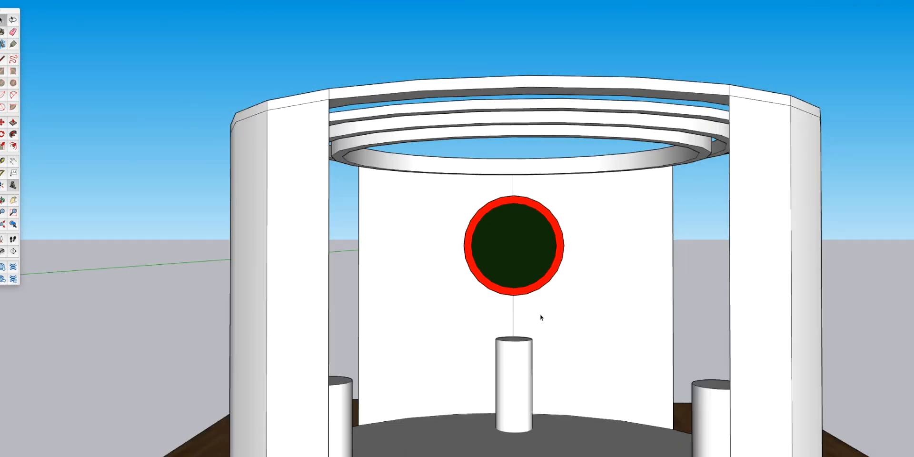
- Paint the tops of the pedestals inside the walled circular booth red
scroll(515, 382, up, 5)
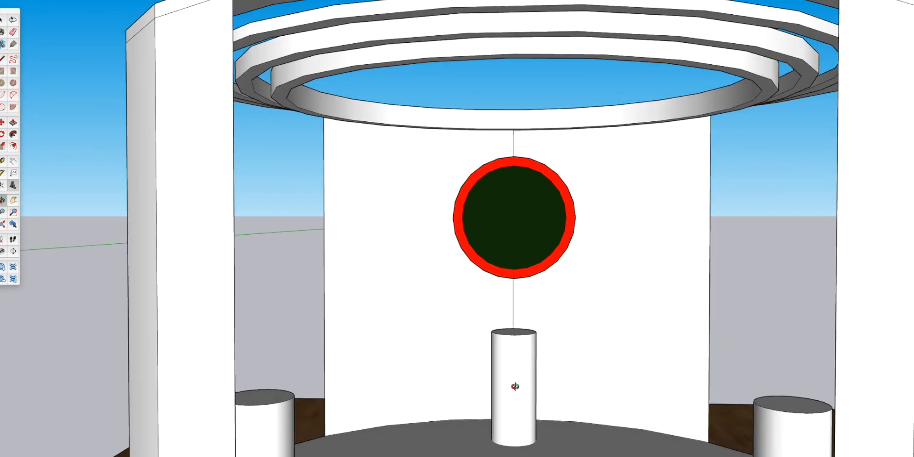
double_click(517, 320)
key(b)
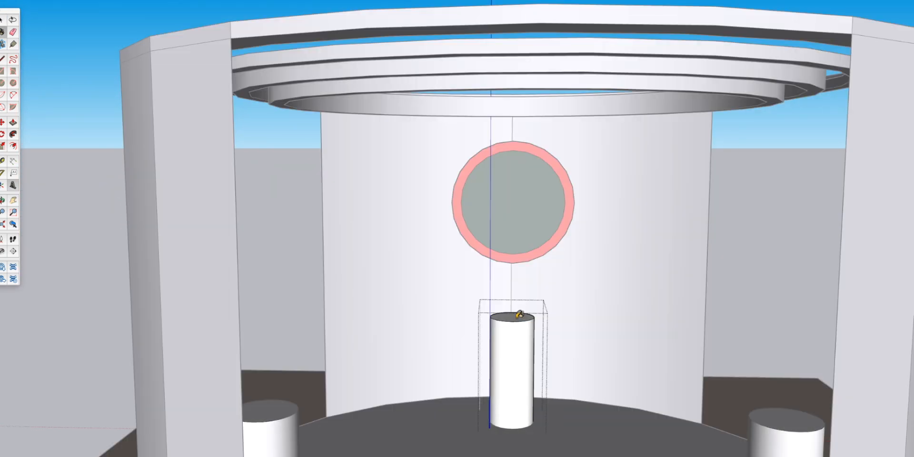
click(517, 316)
key(space)
key(Escape)
- Paint the undersides of the three inner ceiling rings red
middle_drag(590, 316, 589, 269)
scroll(766, 104, up, 1)
double_click(760, 87)
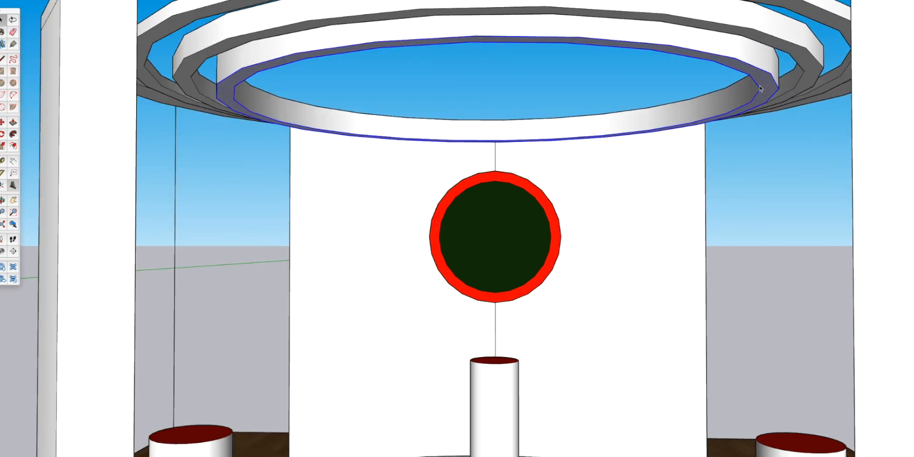
key(b)
click(767, 71)
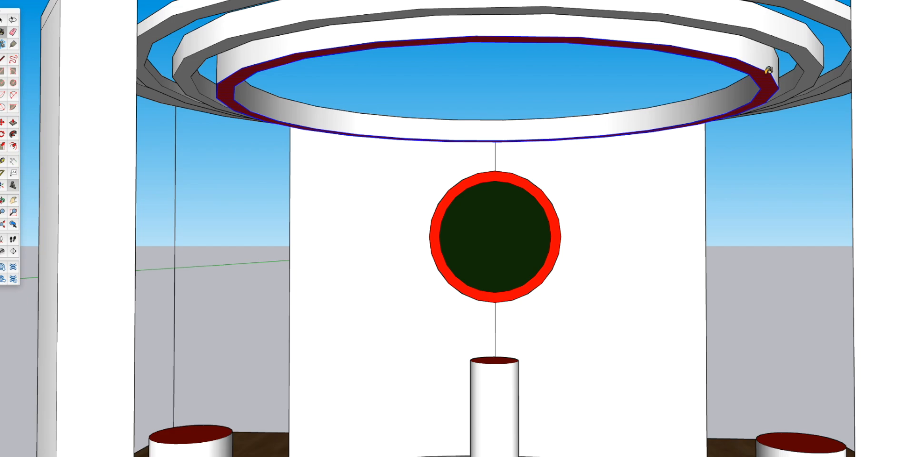
click(813, 59)
click(825, 12)
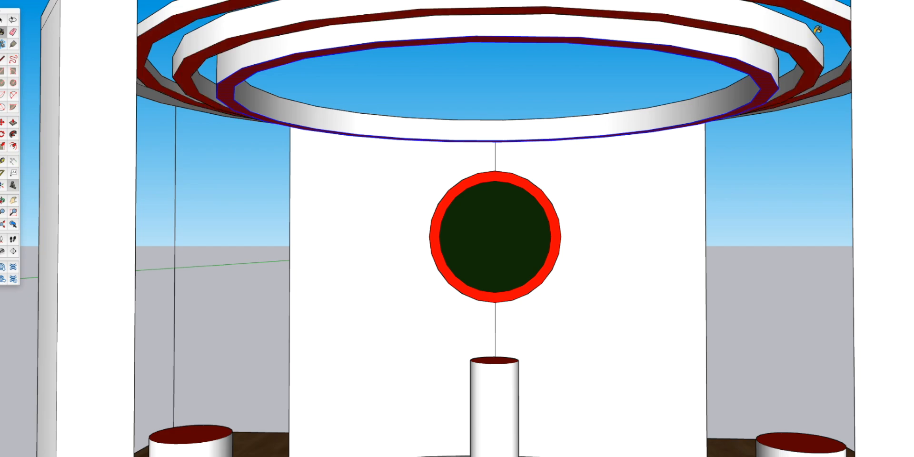
- Paint the edge of the booth's circular base red along the entrance and the curved side walls
scroll(795, 70, down, 3)
middle_drag(763, 102, 550, 312)
scroll(529, 404, down, 4)
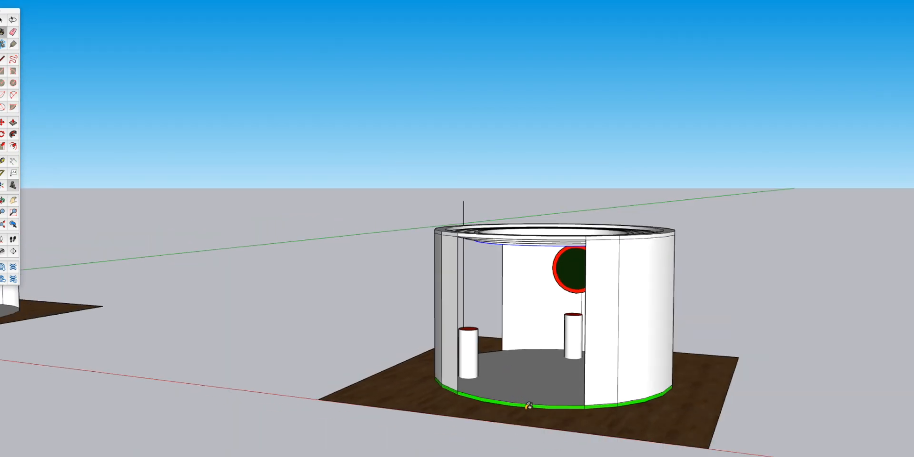
click(534, 402)
click(607, 403)
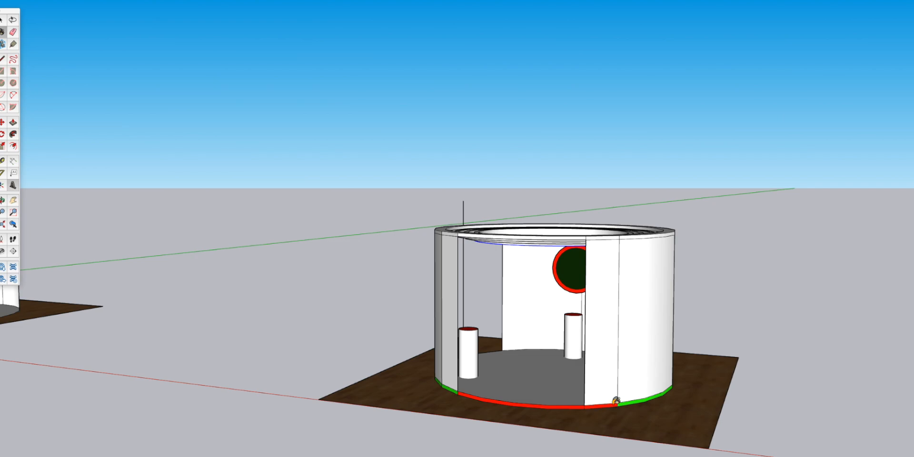
click(630, 397)
- Examine the red accents on the walled circular booth's wall ring, ceiling rings, pedestals and base from several angles
middle_drag(628, 395, 610, 333)
scroll(610, 333, up, 5)
key(space)
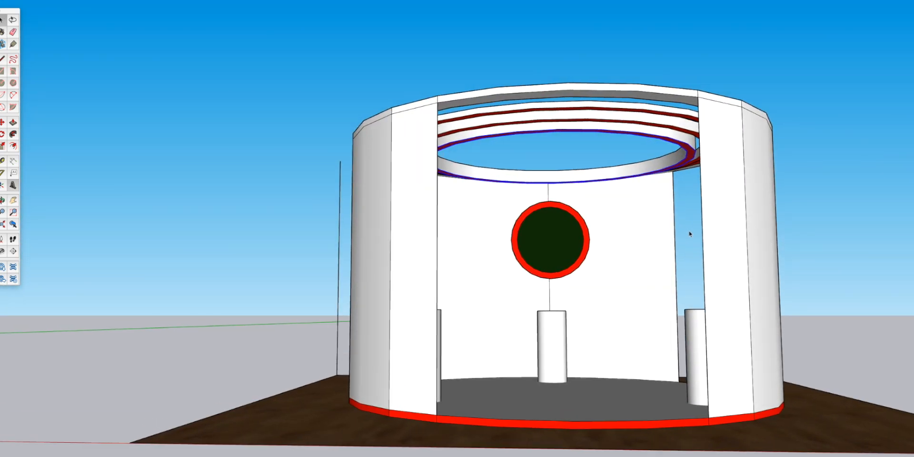
scroll(637, 271, up, 1)
middle_drag(637, 272, 534, 265)
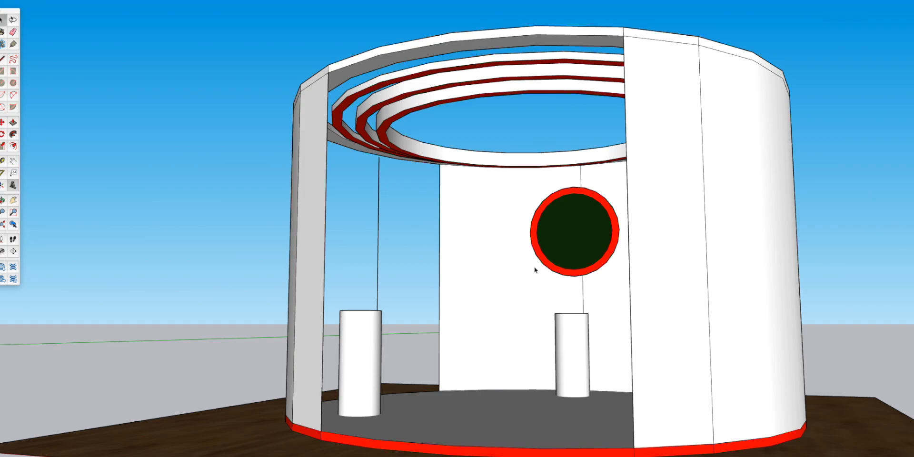
scroll(616, 354, up, 2)
scroll(615, 354, up, 2)
middle_drag(538, 336, 659, 361)
scroll(659, 360, down, 5)
mouse_move(599, 298)
middle_down()
mouse_move(504, 288)
mouse_move(363, 294)
mouse_move(353, 286)
mouse_move(578, 279)
mouse_move(606, 320)
mouse_move(557, 322)
mouse_move(505, 285)
mouse_move(388, 265)
mouse_move(531, 269)
middle_up()
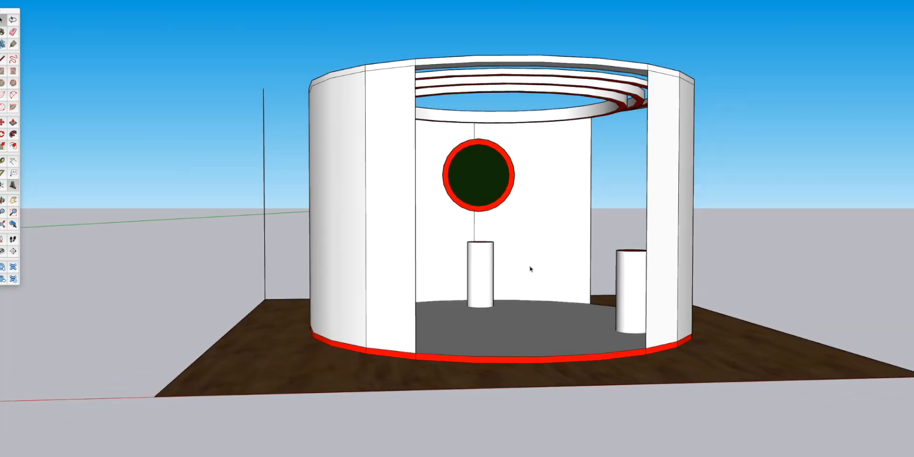
scroll(530, 269, up, 2)
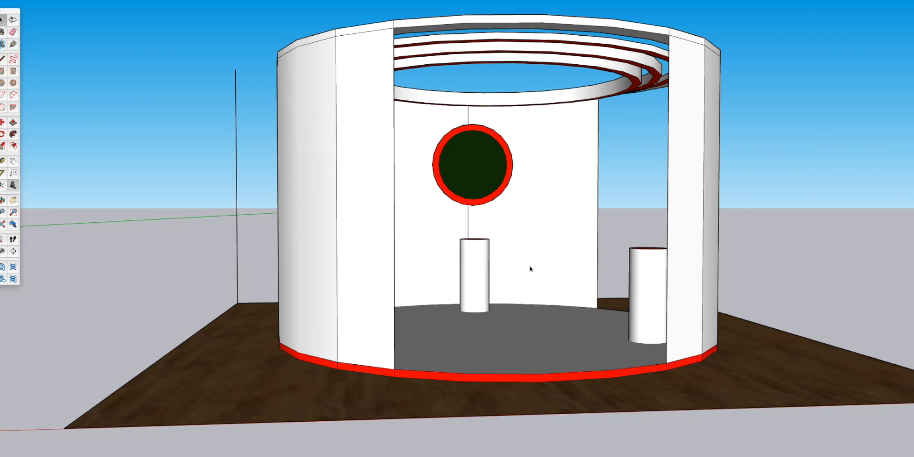
mouse_move(530, 269)
middle_down()
mouse_move(603, 287)
mouse_move(542, 282)
mouse_move(499, 259)
mouse_move(466, 271)
mouse_move(661, 265)
mouse_move(535, 243)
mouse_move(584, 243)
middle_up()
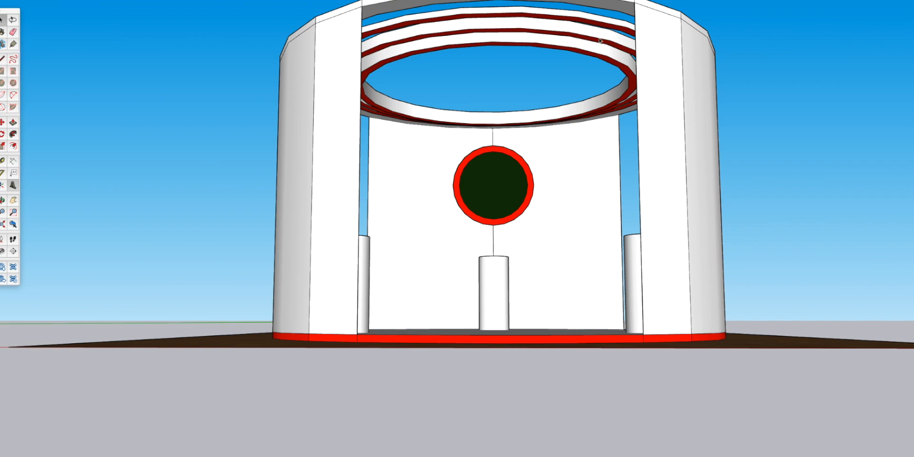
middle_drag(658, 198, 687, 300)
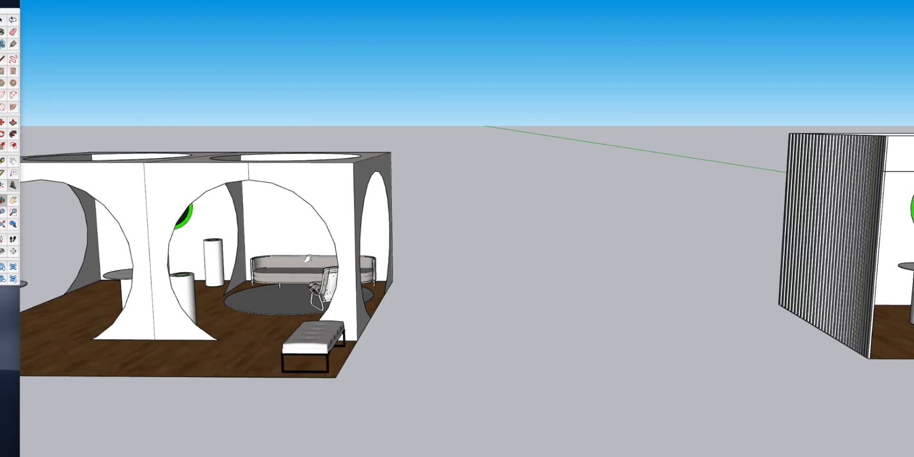
- Move from the circular-cutout booth to the slatted booth and view its front
shift+middle_drag(308, 258, 267, 241)
scroll(652, 237, up, 3)
middle_drag(657, 237, 626, 216)
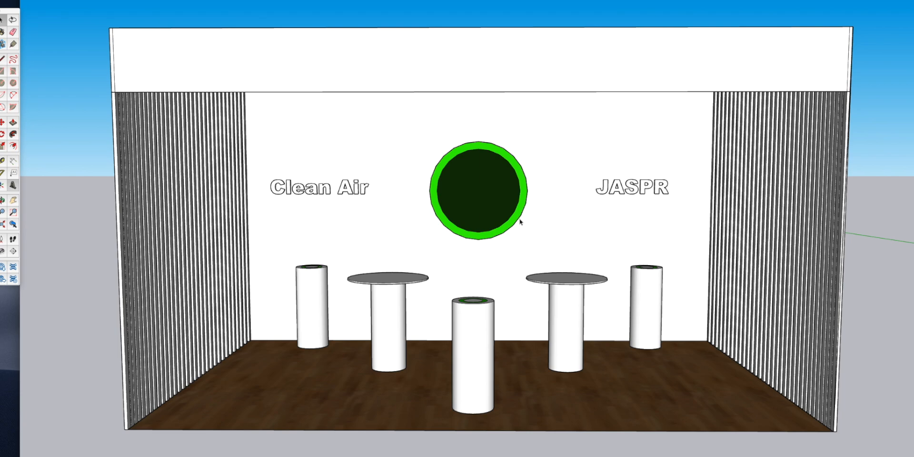
- Examine the slatted booth's front, covering the Clean Air and JASPR lettering, green-ringed circle, tables, pedestals and slatted side walls
scroll(520, 222, down, 5)
mouse_move(407, 231)
shift+middle_down()
mouse_move(893, 231)
mouse_move(328, 212)
shift+middle_up()
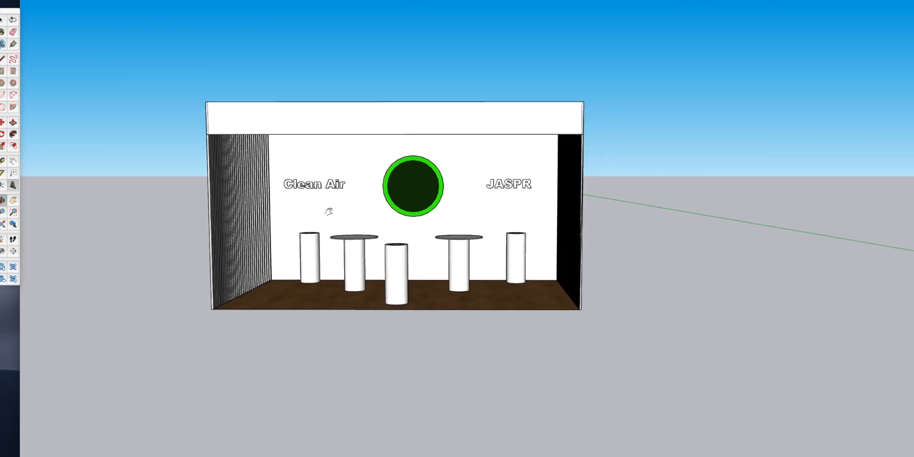
scroll(408, 202, up, 8)
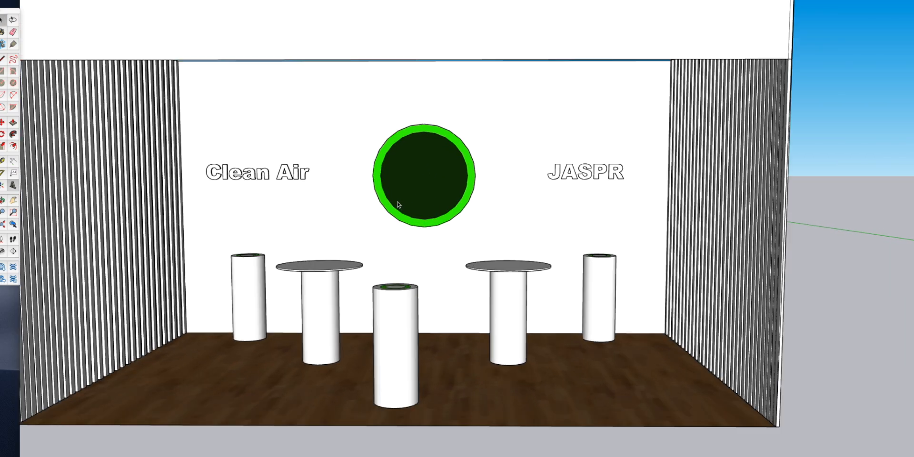
scroll(410, 202, down, 3)
scroll(416, 205, up, 1)
scroll(412, 203, down, 2)
scroll(403, 205, down, 2)
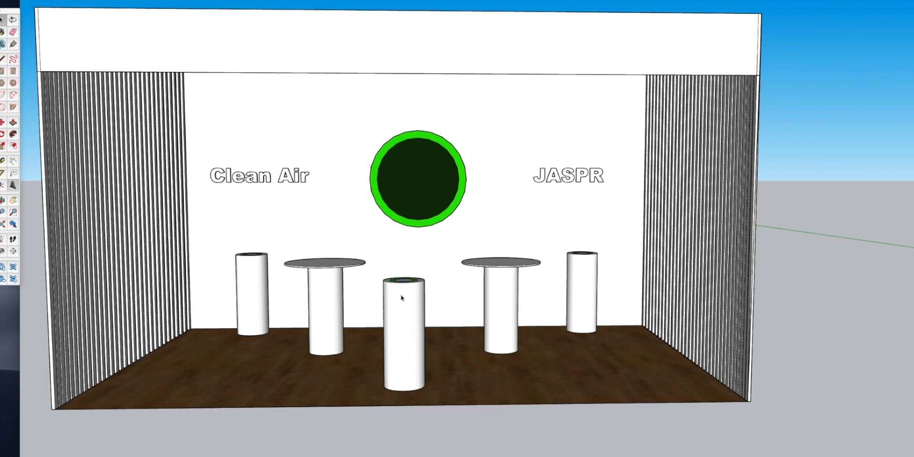
middle_drag(418, 305, 426, 291)
scroll(424, 289, down, 3)
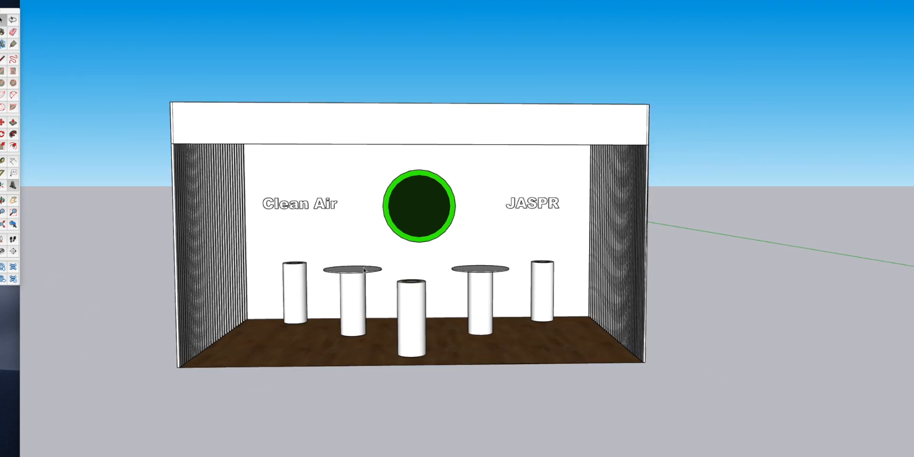
scroll(317, 249, up, 6)
mouse_move(461, 265)
middle_down()
mouse_move(352, 252)
mouse_move(451, 265)
middle_up()
scroll(454, 271, down, 5)
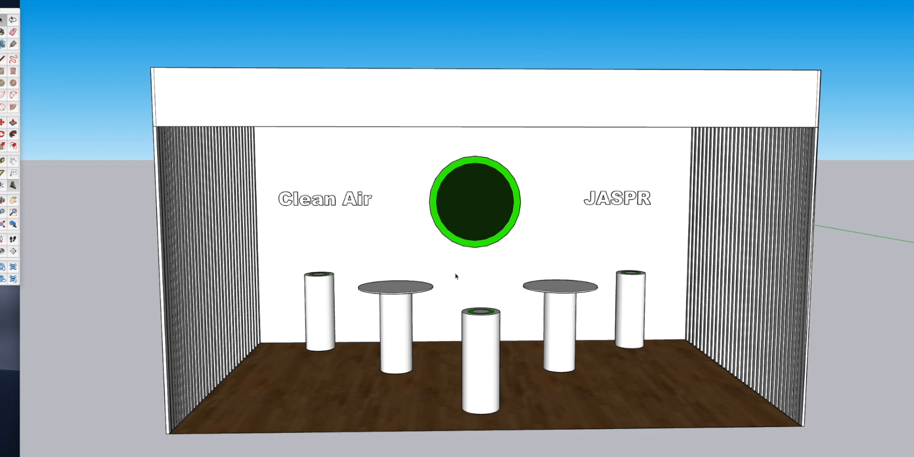
scroll(455, 276, down, 1)
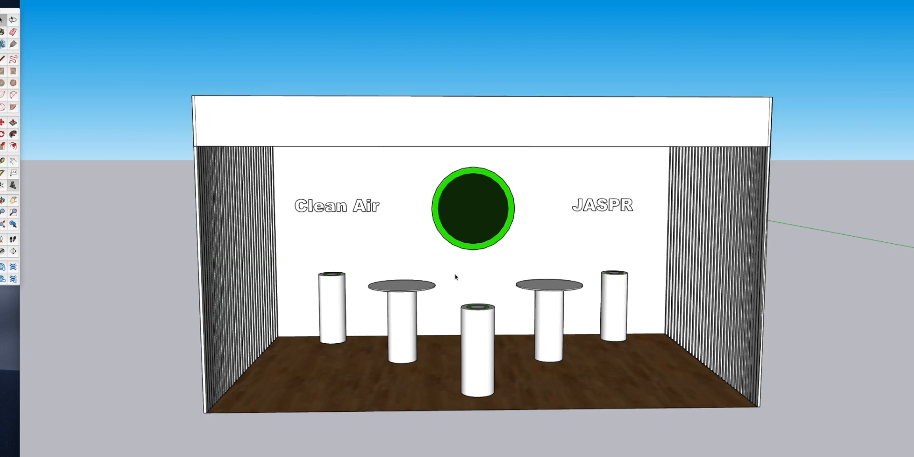
scroll(452, 271, up, 1)
key(XF86AudioLowerVolume)
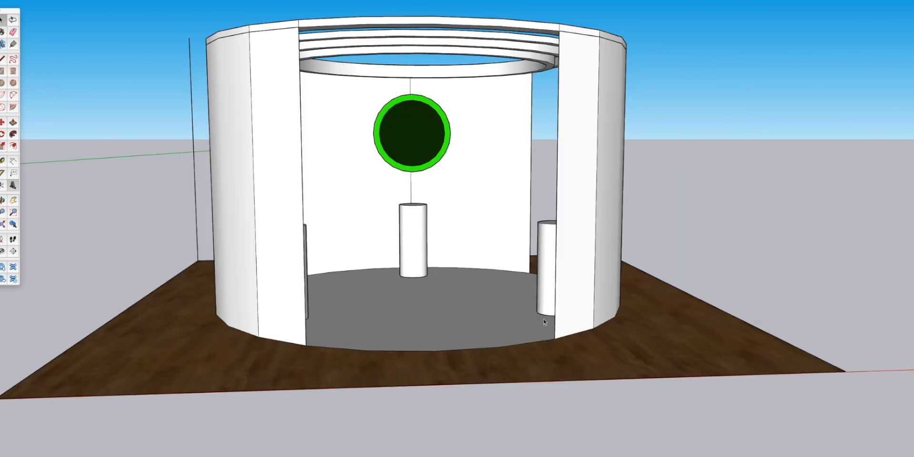
- Examine the green-ringed walled circular booth from the front, the sides and above, including its openings between the walls
middle_drag(553, 290, 245, 218)
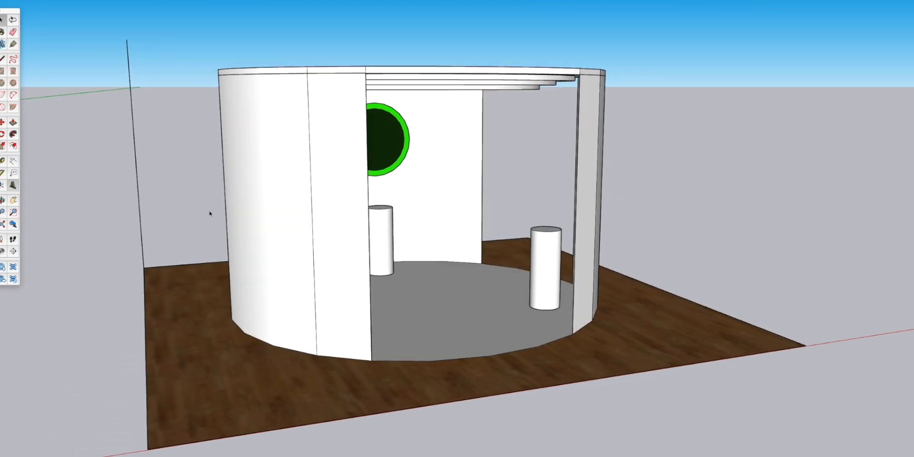
middle_drag(292, 190, 520, 182)
scroll(406, 239, down, 1)
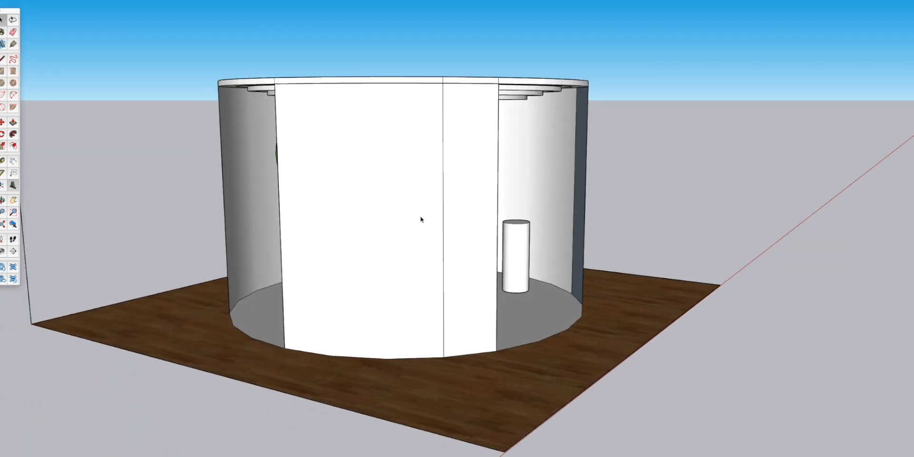
mouse_move(430, 200)
middle_down()
mouse_move(434, 241)
mouse_move(446, 201)
middle_up()
scroll(434, 243, down, 3)
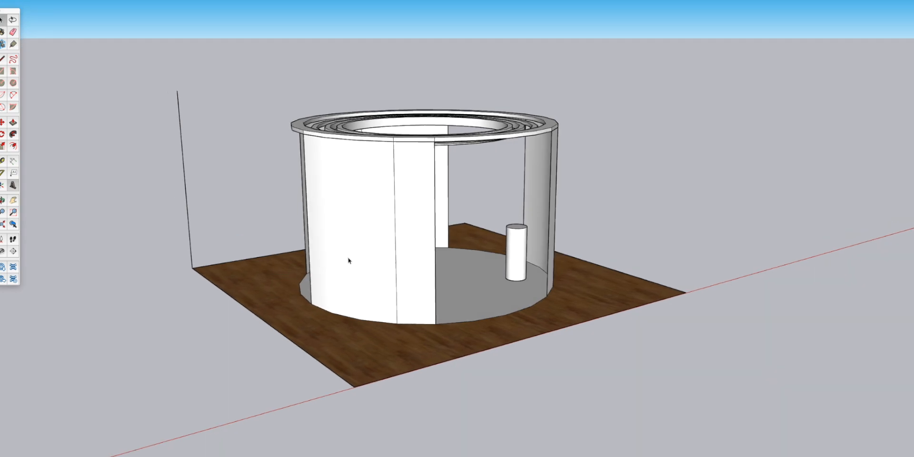
- Move across to the open circular booth and bring its front into view
shift+middle_drag(353, 261, 603, 211)
scroll(556, 220, down, 3)
shift+middle_drag(337, 240, 591, 180)
middle_drag(591, 180, 531, 174)
scroll(360, 216, up, 1)
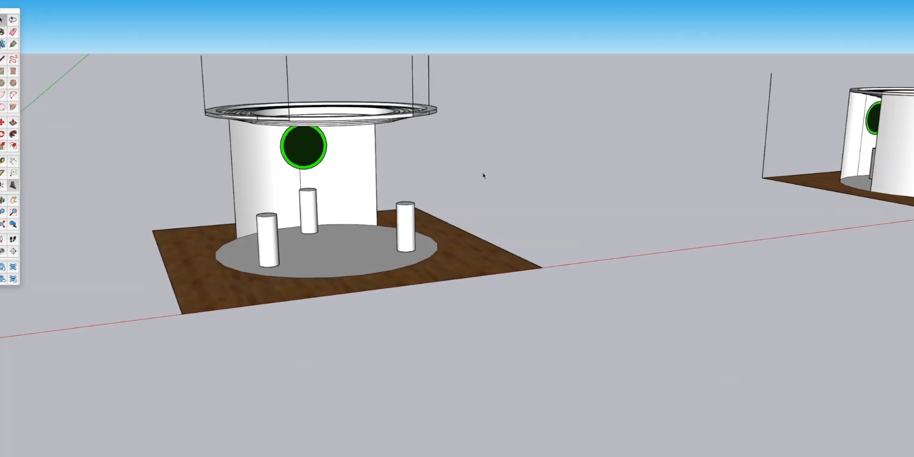
- Examine the open circular booth from the front, side and above, checking its curved wall, hanging rings and three pedestals
middle_drag(313, 170, 365, 130)
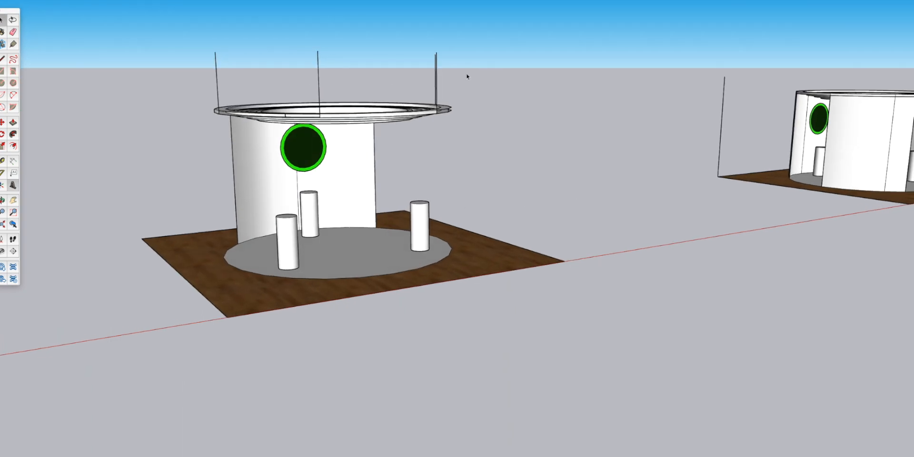
mouse_move(498, 148)
middle_down()
mouse_move(357, 220)
mouse_move(359, 190)
mouse_move(418, 213)
mouse_move(418, 199)
mouse_move(381, 223)
mouse_move(409, 149)
middle_up()
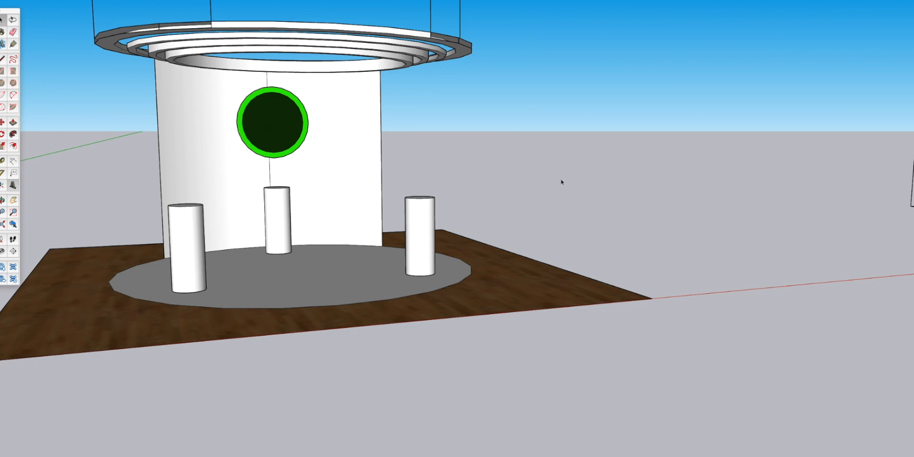
mouse_move(561, 184)
middle_down()
mouse_move(490, 224)
mouse_move(343, 224)
mouse_move(542, 235)
middle_up()
middle_drag(385, 234, 740, 222)
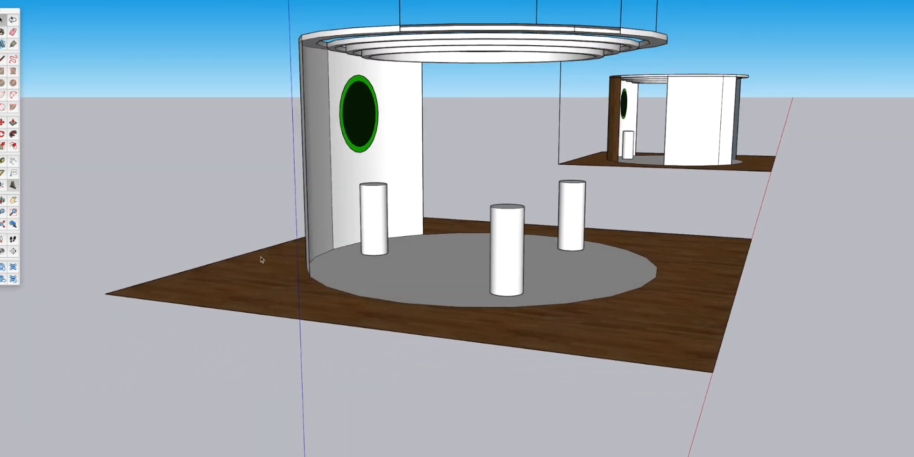
mouse_move(359, 242)
middle_down()
mouse_move(370, 285)
mouse_move(376, 257)
middle_up()
scroll(539, 190, down, 10)
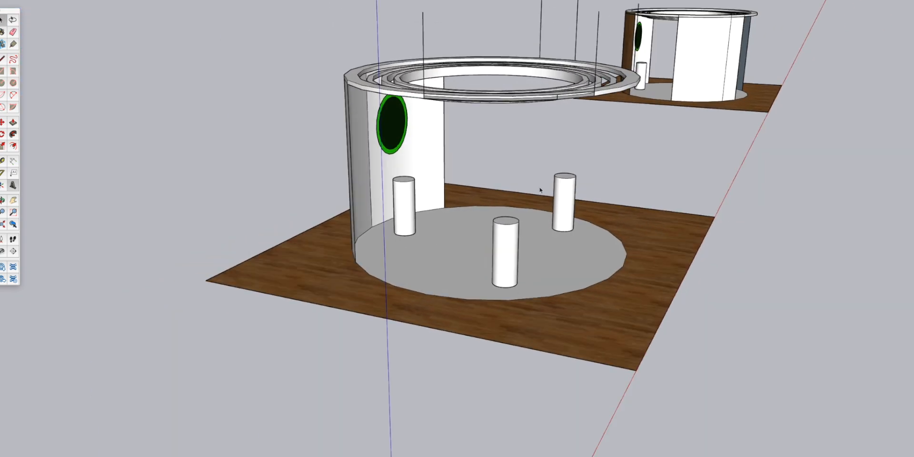
middle_drag(345, 323, 392, 202)
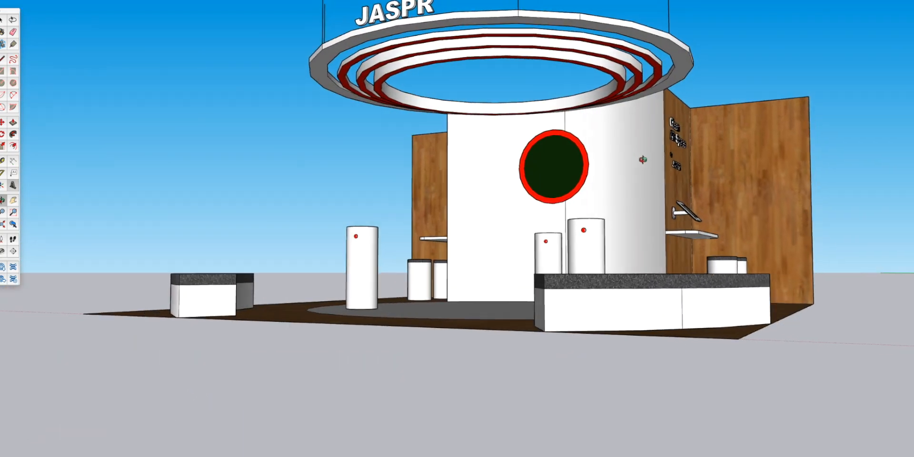
- Review the developed open circular booth with its JASPR ring sign, red accents, curved benches, stools and wood-clad walls
scroll(565, 155, up, 3)
mouse_move(565, 155)
middle_down()
mouse_move(419, 194)
mouse_move(340, 196)
mouse_move(448, 185)
mouse_move(885, 188)
mouse_move(653, 206)
mouse_move(446, 203)
mouse_move(593, 216)
middle_up()
scroll(585, 210, down, 3)
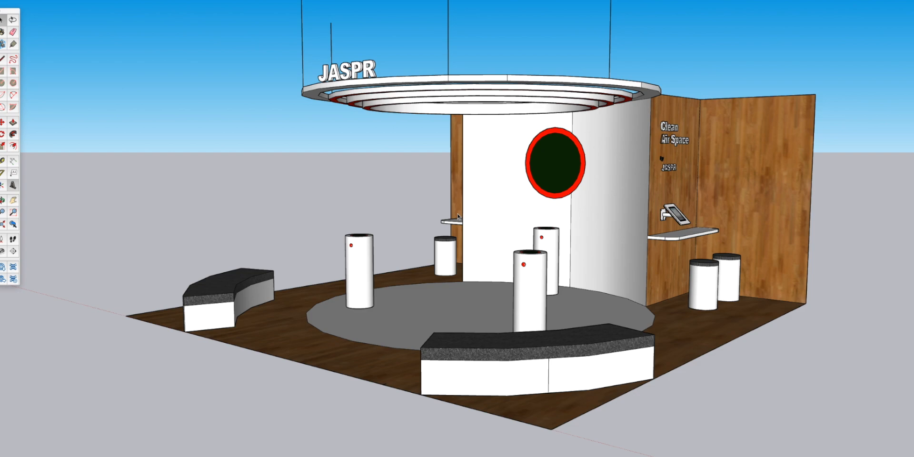
scroll(458, 217, down, 2)
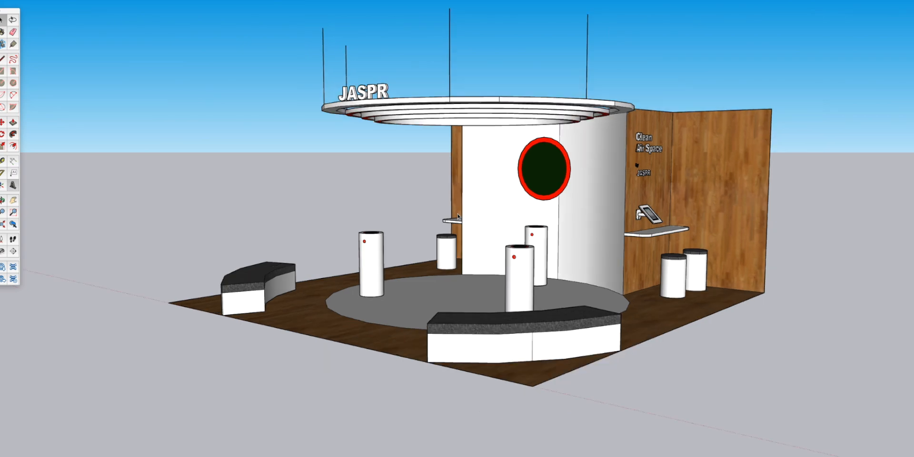
scroll(458, 216, down, 2)
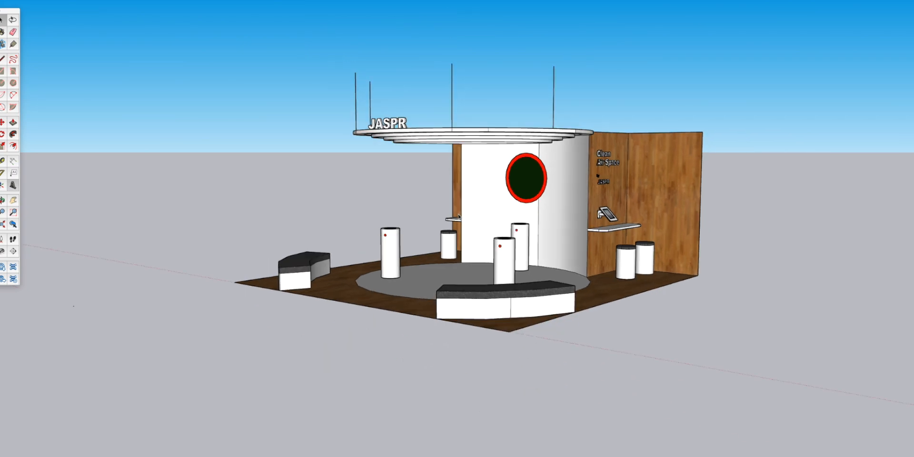
- Examine the red-accented open circular booth's curved benches, stools and shelves from the side and from above
scroll(458, 216, up, 5)
scroll(567, 385, down, 3)
click(577, 399)
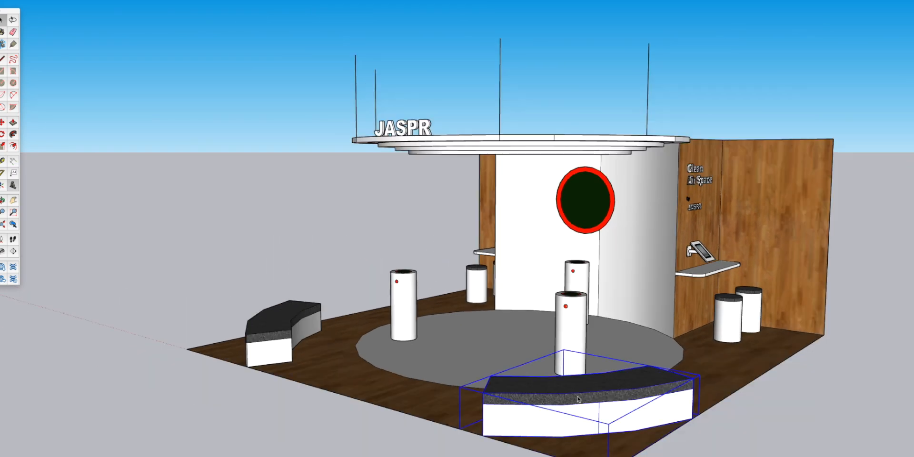
click(750, 302)
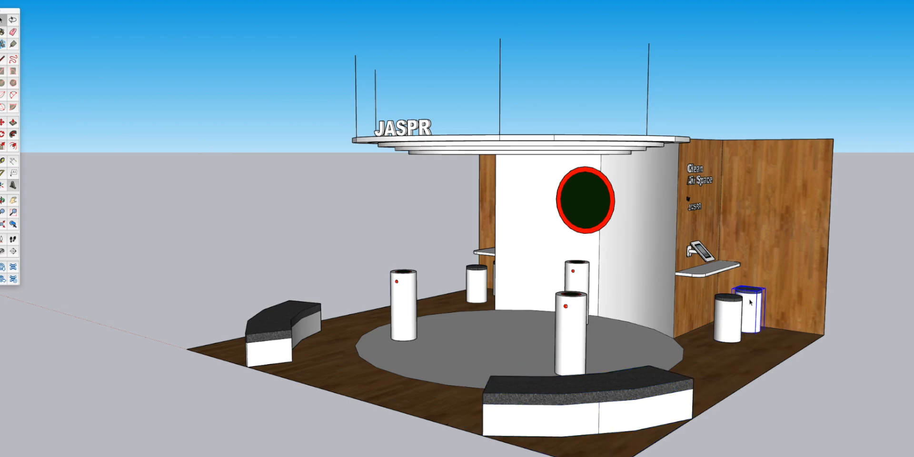
click(628, 412)
click(472, 281)
click(493, 280)
click(322, 320)
middle_drag(607, 399, 795, 451)
middle_drag(687, 444, 718, 335)
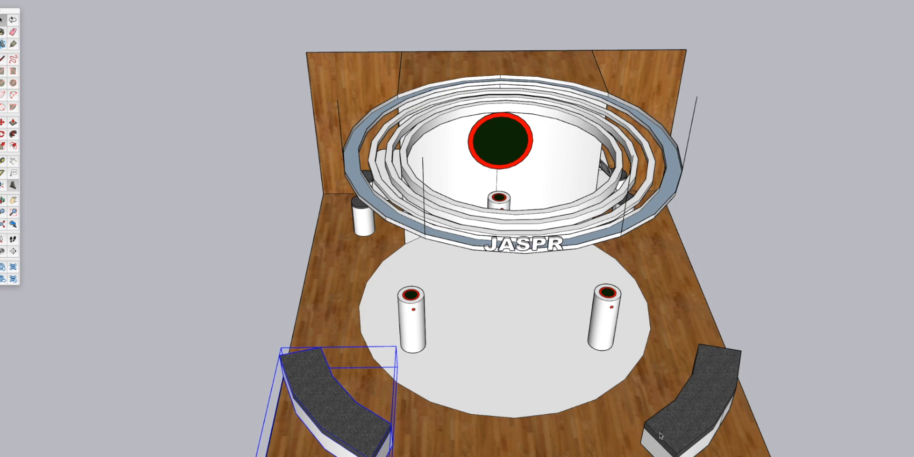
click(607, 363)
middle_drag(747, 371, 559, 242)
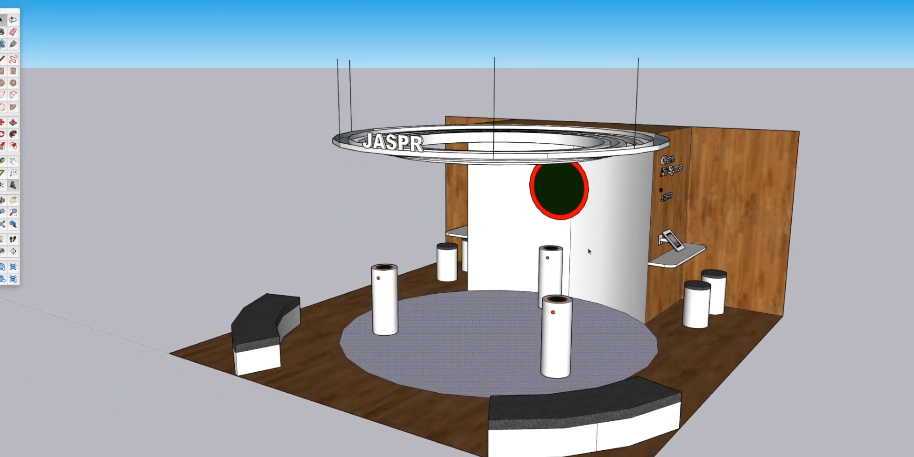
- Delete both upholstered benches and all the bar stools from the green-ringed open circular booth
scroll(581, 247, down, 5)
shift+middle_drag(774, 342, 390, 265)
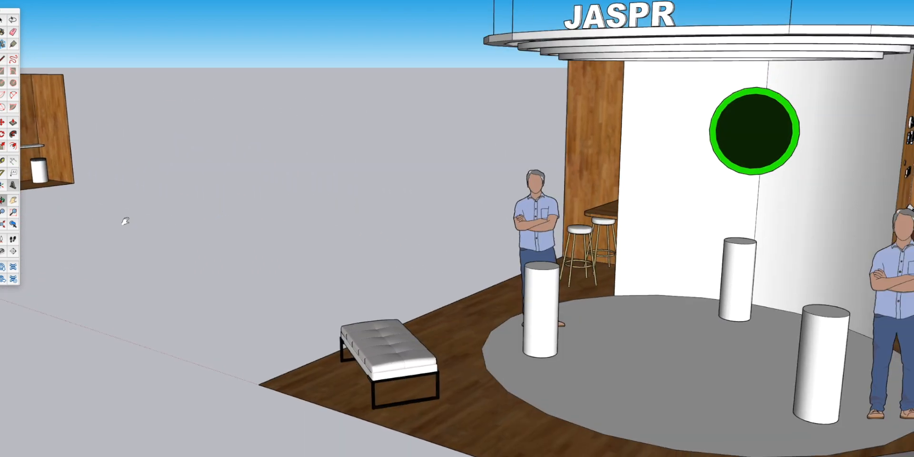
shift+middle_drag(575, 295, 497, 285)
click(778, 401)
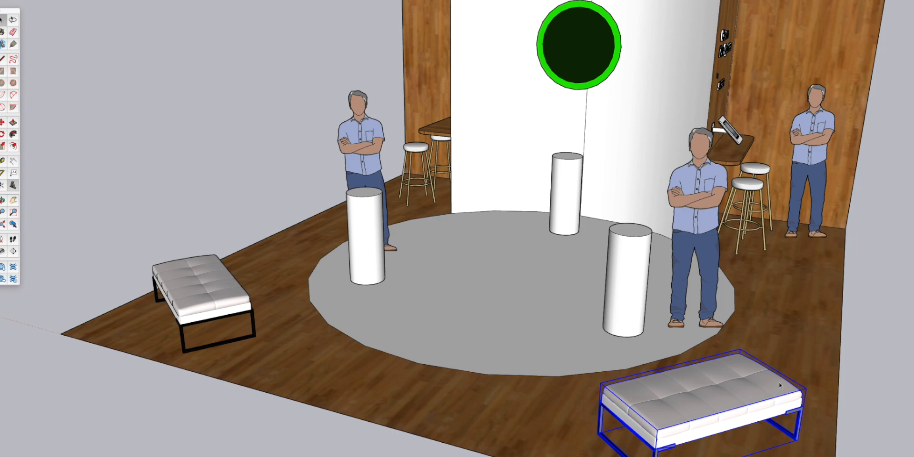
scroll(779, 387, down, 1)
click(755, 210)
click(432, 163)
click(452, 155)
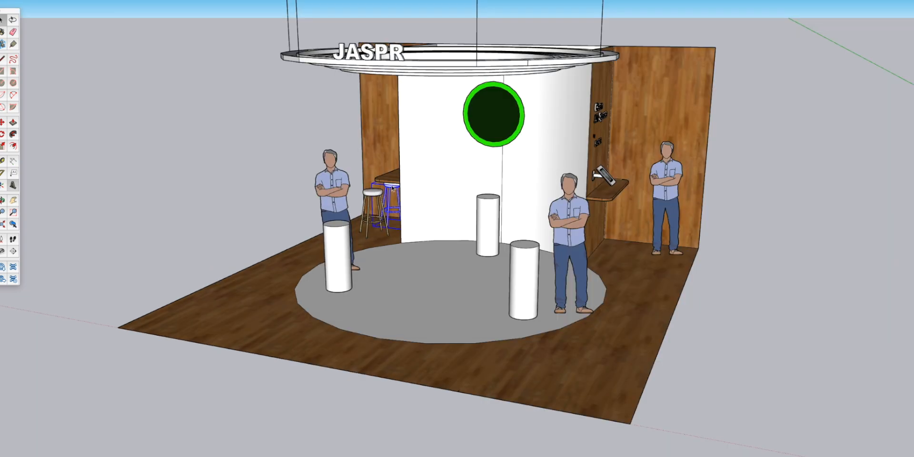
key(Delete)
click(373, 204)
key(Delete)
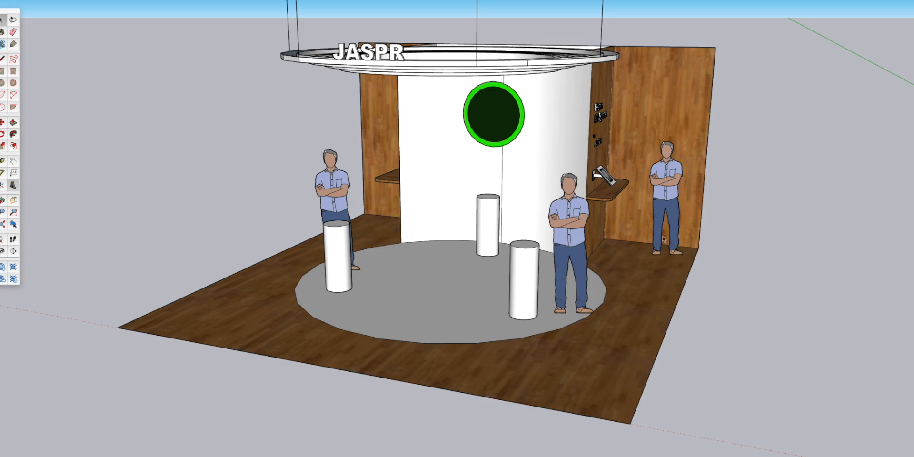
- Delete the three standing human figures from the green-ringed open booth
middle_drag(648, 217, 646, 202)
click(569, 209)
key(Delete)
click(669, 176)
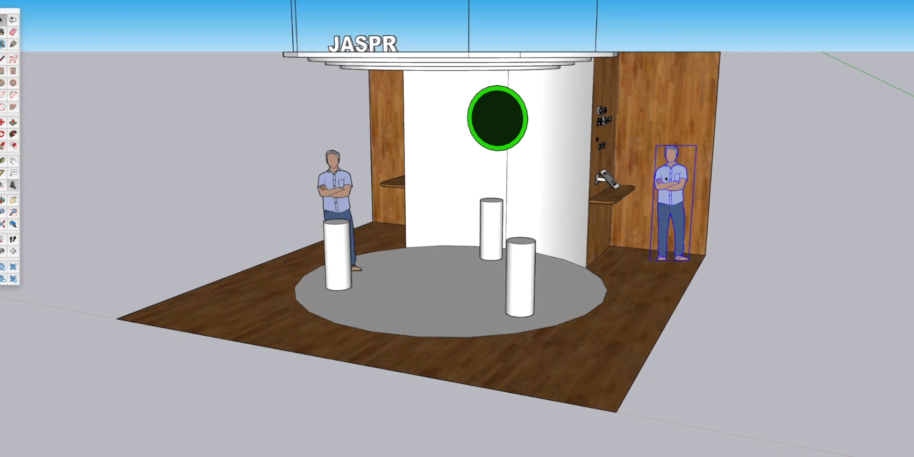
key(Delete)
click(607, 180)
click(332, 198)
key(Delete)
- Try deleting the two outer wood side walls at the back of the green-ringed open booth
middle_drag(405, 198, 519, 296)
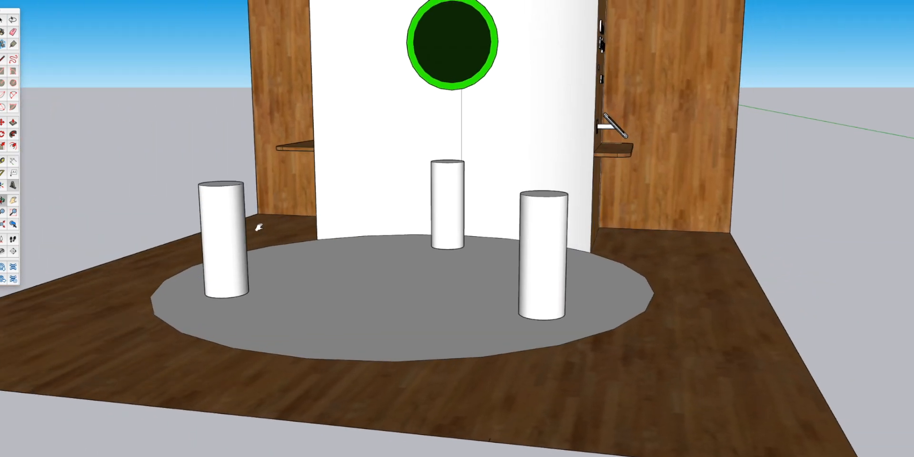
middle_drag(614, 245, 533, 281)
scroll(609, 250, down, 3)
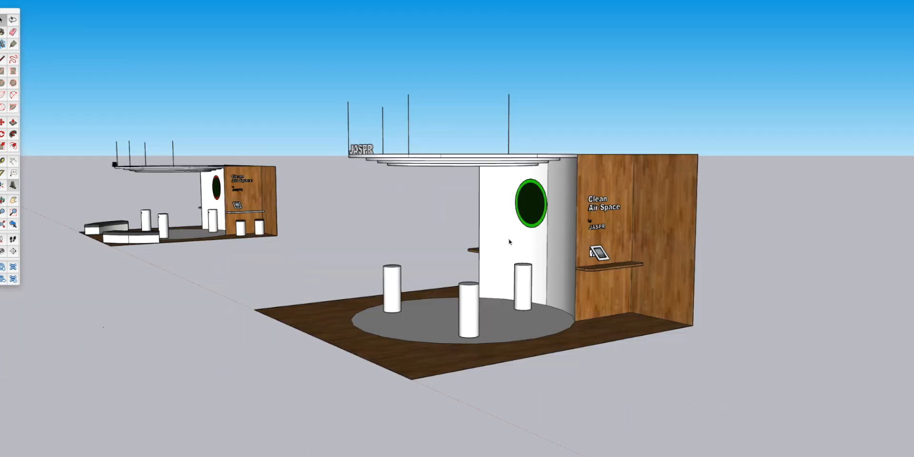
scroll(508, 242, up, 1)
click(553, 217)
middle_drag(628, 209, 560, 318)
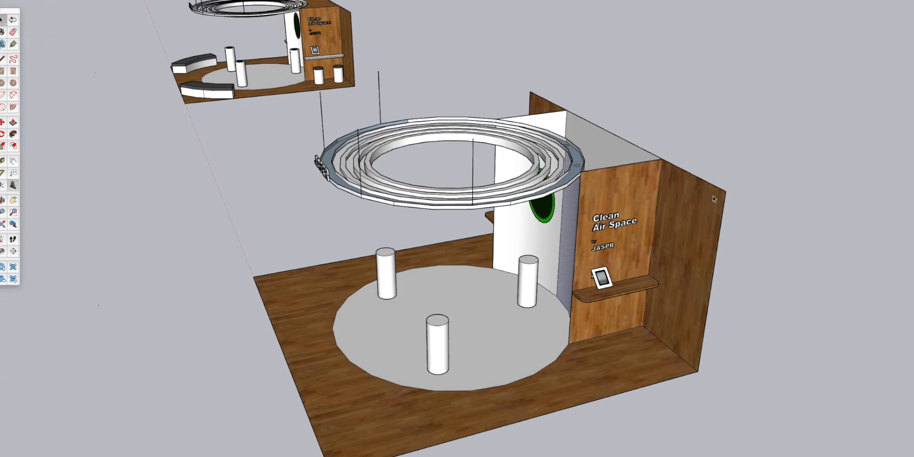
key(Delete)
middle_drag(713, 199, 479, 195)
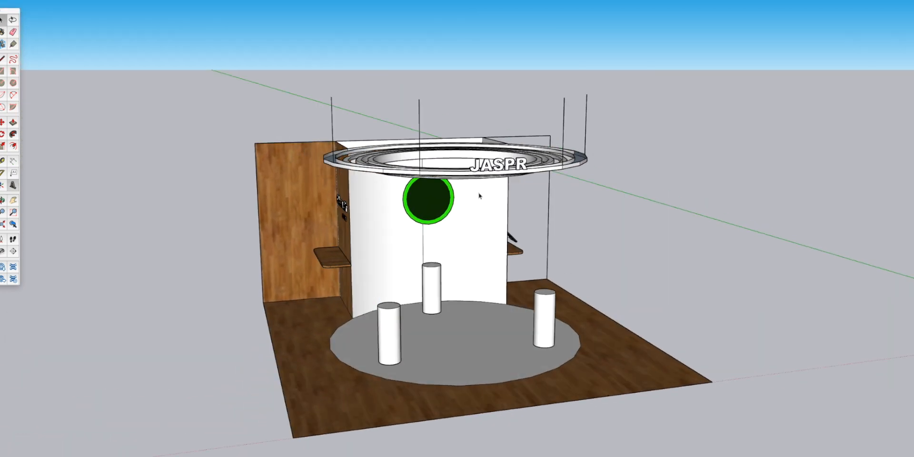
click(306, 214)
key(Delete)
mouse_move(321, 214)
middle_down()
mouse_move(386, 196)
mouse_move(309, 206)
middle_up()
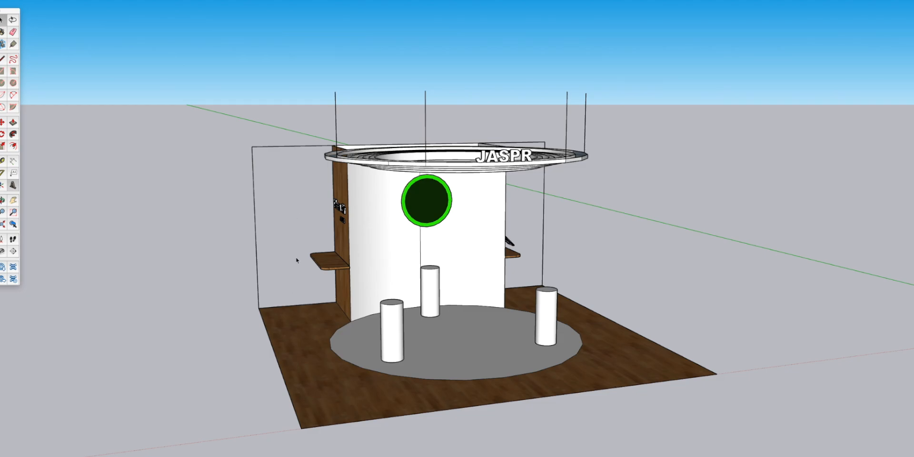
middle_drag(385, 211, 489, 214)
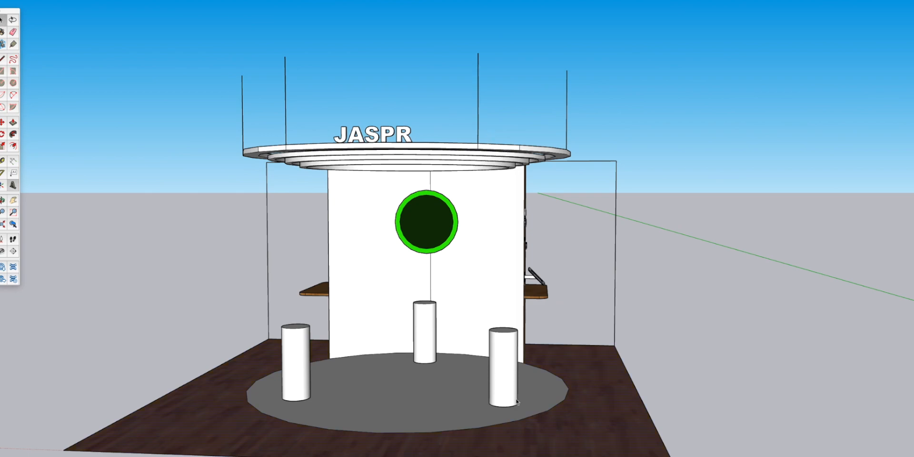
middle_drag(422, 394, 495, 296)
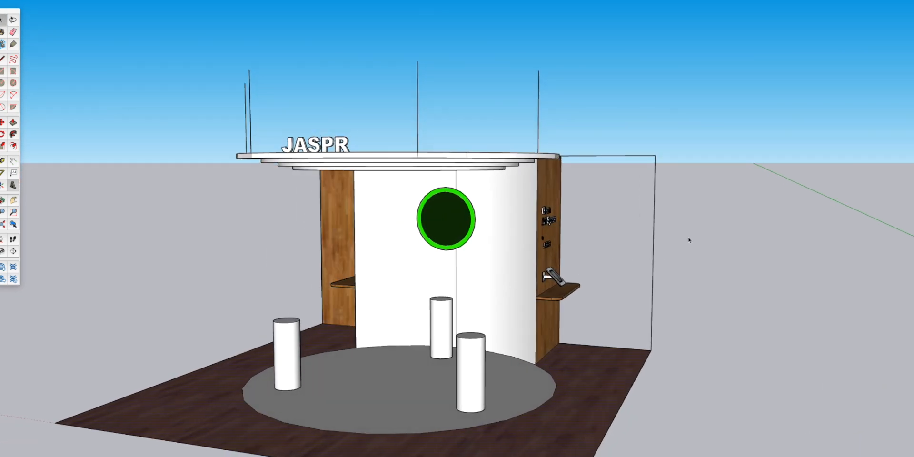
- Try deleting the curved wall and hanging rings together, and undo this along with the side wall deletions
scroll(532, 263, down, 2)
middle_drag(532, 263, 798, 215)
middle_drag(375, 241, 336, 279)
scroll(296, 167, down, 2)
drag(234, 55, 600, 199)
key(Delete)
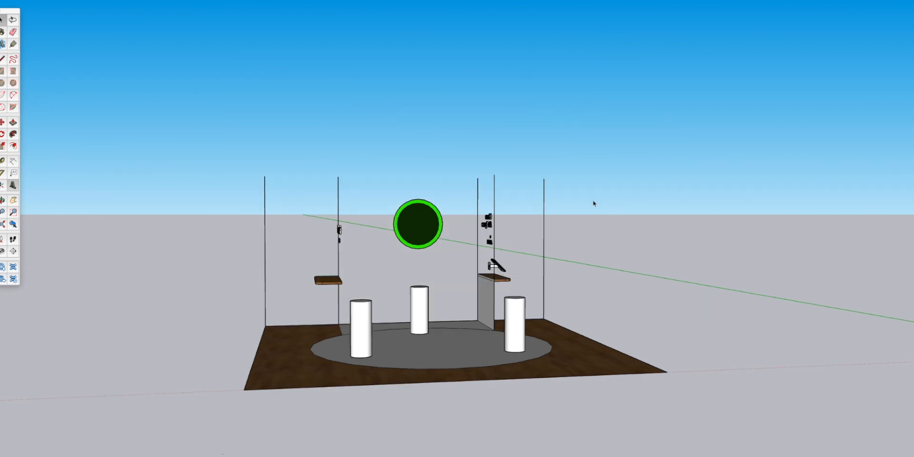
key(ctrl+z)
- Examine the stripped-down green-ringed booth from the front, above and the side, checking its hanging rings, wood walls and three pedestals
middle_drag(606, 209, 453, 210)
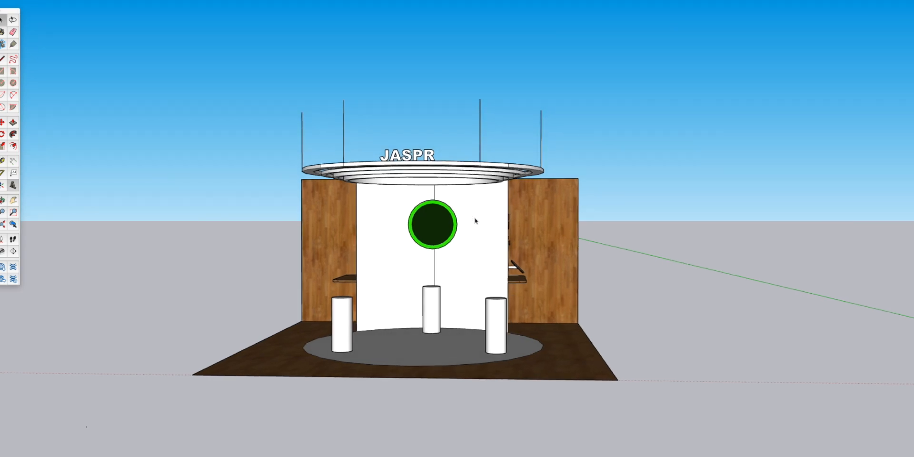
scroll(574, 244, down, 3)
scroll(576, 246, up, 1)
middle_drag(576, 246, 560, 222)
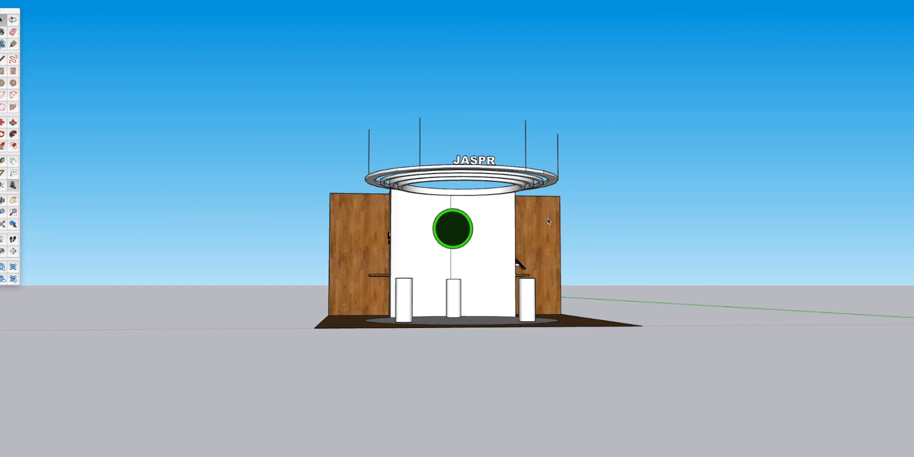
scroll(503, 186, up, 4)
middle_drag(506, 185, 593, 192)
scroll(566, 191, down, 2)
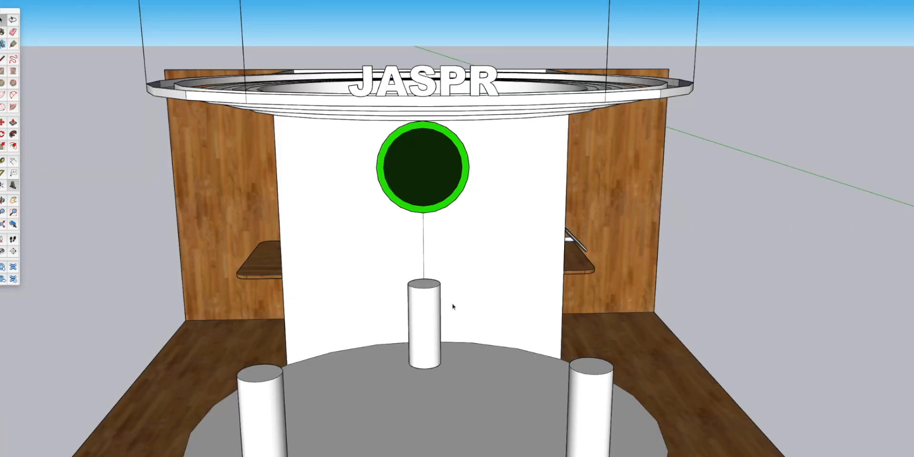
middle_drag(452, 304, 301, 214)
scroll(361, 206, down, 6)
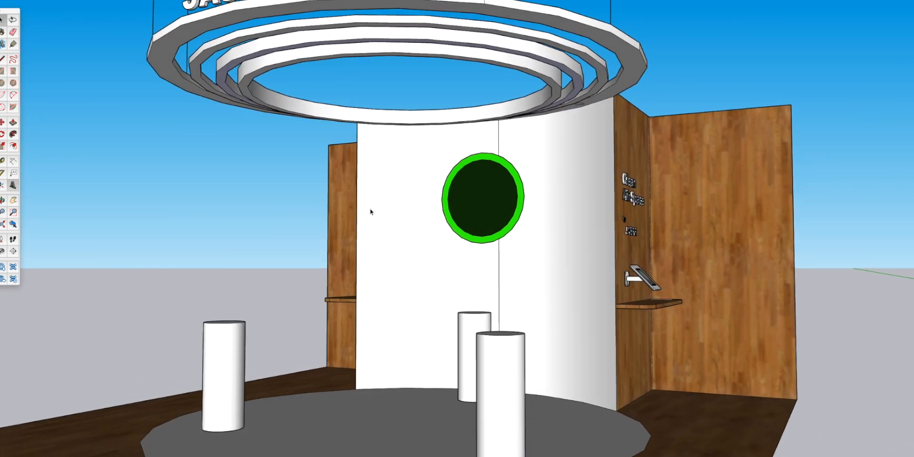
middle_drag(614, 132, 560, 193)
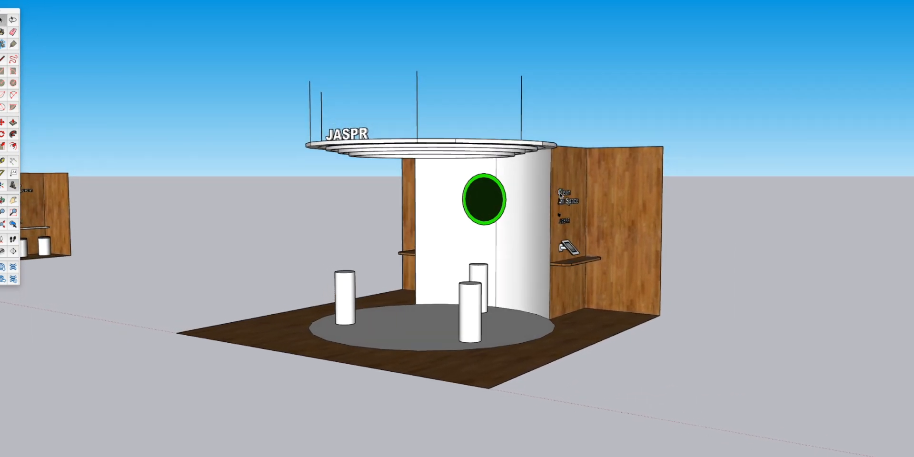
scroll(560, 192, up, 3)
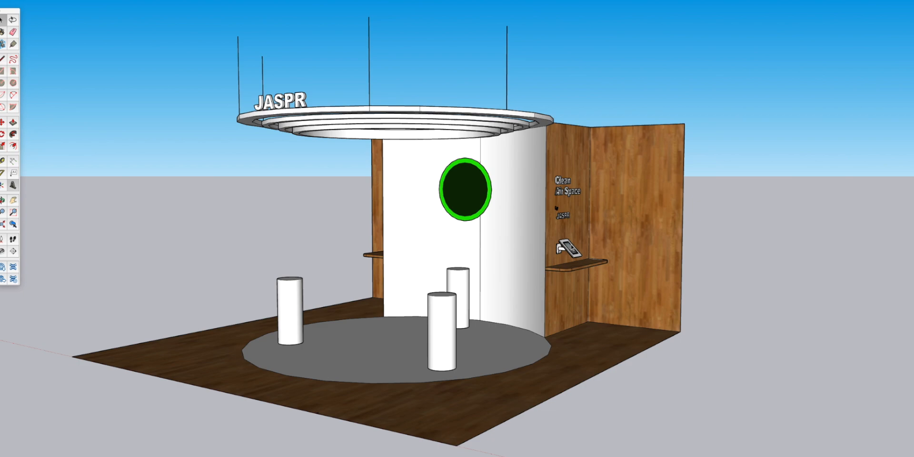
scroll(570, 244, down, 1)
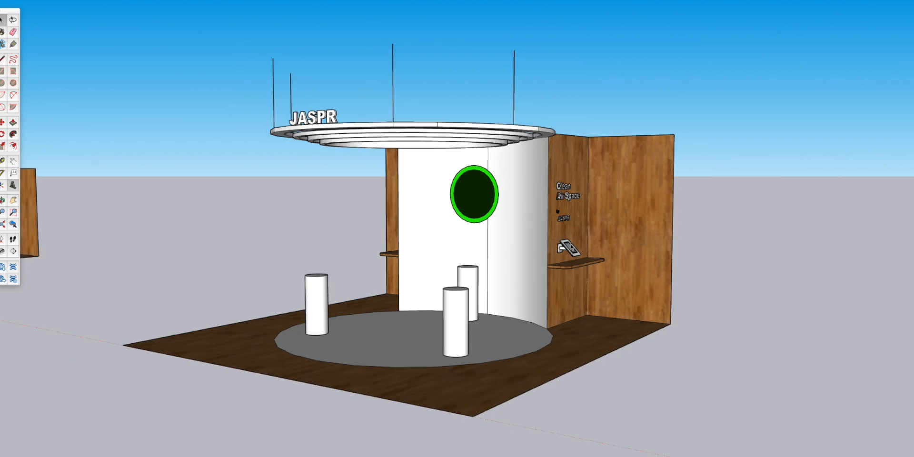
scroll(570, 244, up, 1)
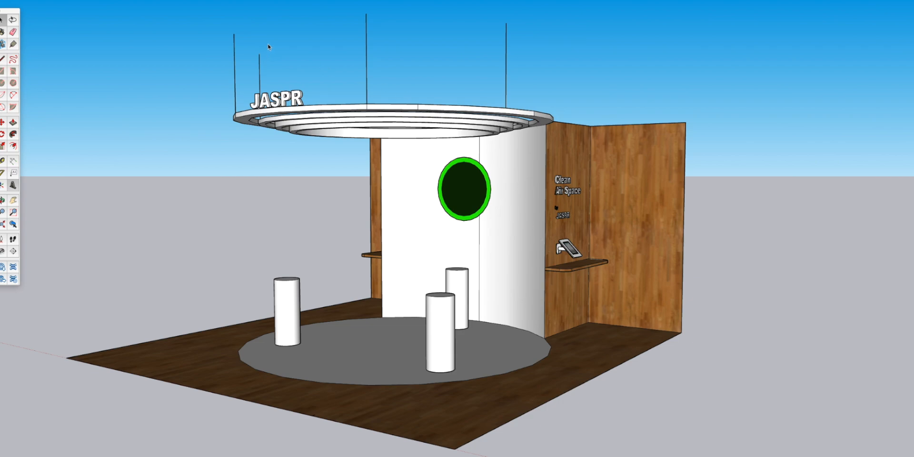
- Try deleting the booth's curved wall, wood walls, green-ringed screen and wall lettering, and undo the deletion
drag(262, 159, 257, 157)
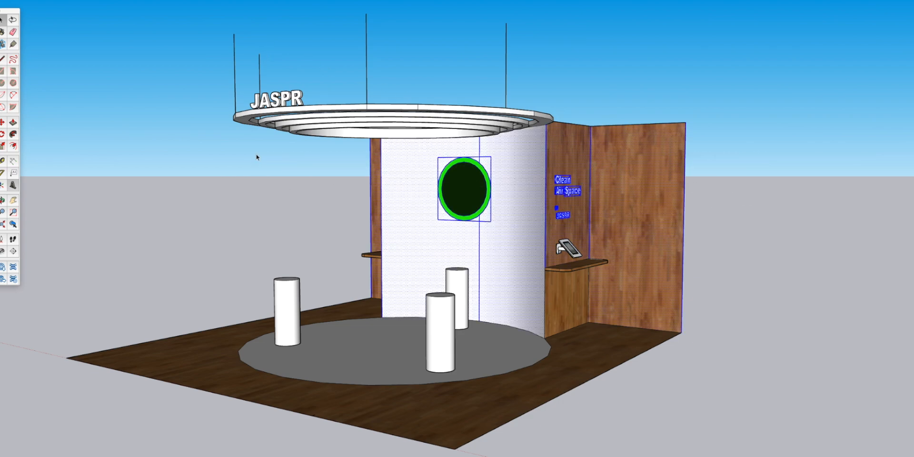
key(Delete)
drag(154, 54, 689, 227)
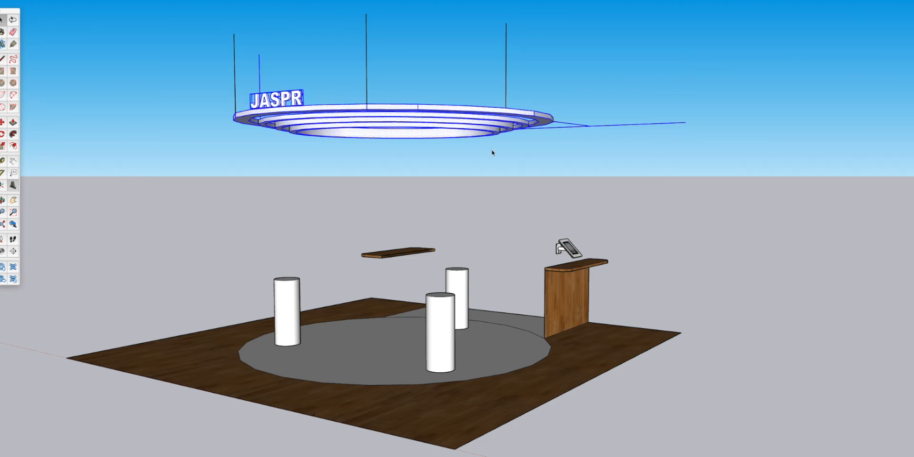
key(ctrl+z)
- Inspect the curved white wall's two faces and the outer hanging ring of the green-ringed open booth
click(471, 236)
click(513, 235)
click(436, 223)
click(496, 222)
scroll(496, 223, down, 2)
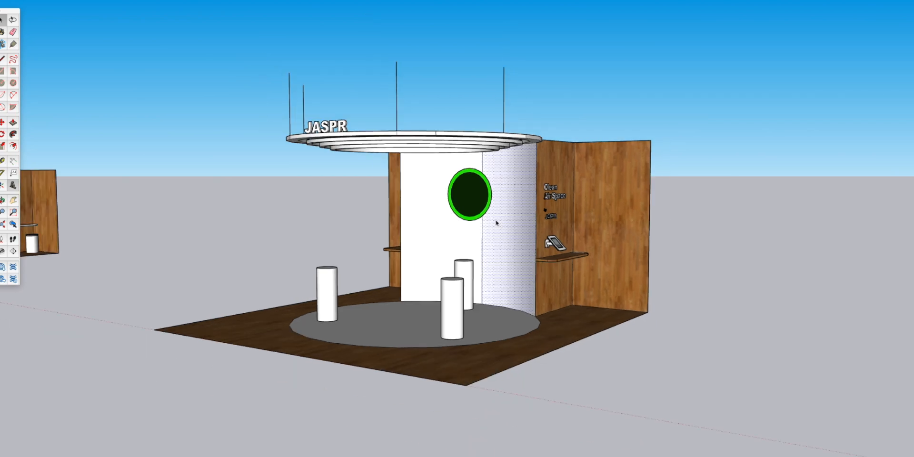
click(459, 136)
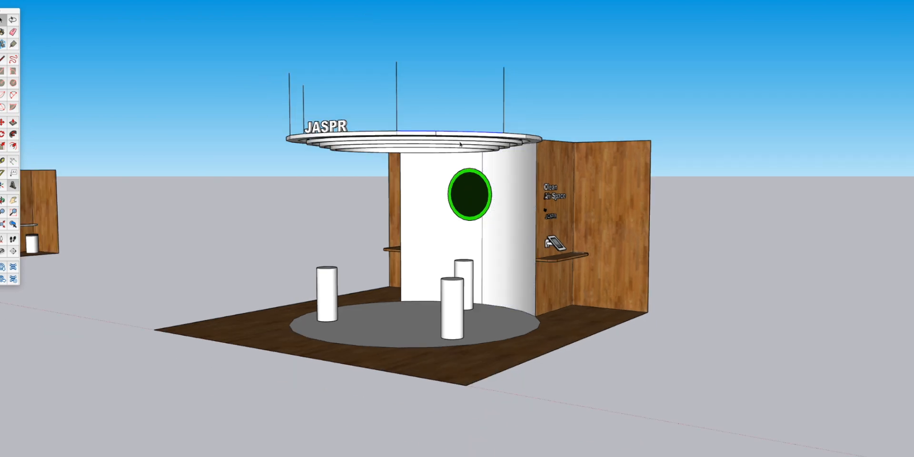
scroll(467, 250, up, 2)
middle_drag(467, 250, 485, 239)
- Examine the developed booth's red-edged hanging rings, red-ringed screen and pedestals from the front and side
scroll(485, 238, down, 4)
scroll(465, 242, down, 1)
shift+middle_drag(414, 250, 558, 253)
scroll(184, 212, up, 5)
middle_drag(273, 255, 467, 231)
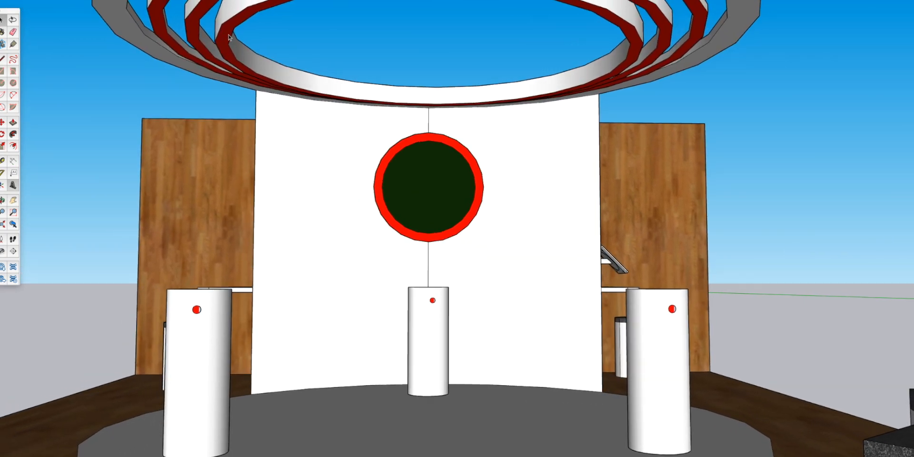
mouse_move(434, 253)
middle_down()
mouse_move(428, 301)
mouse_move(429, 268)
middle_up()
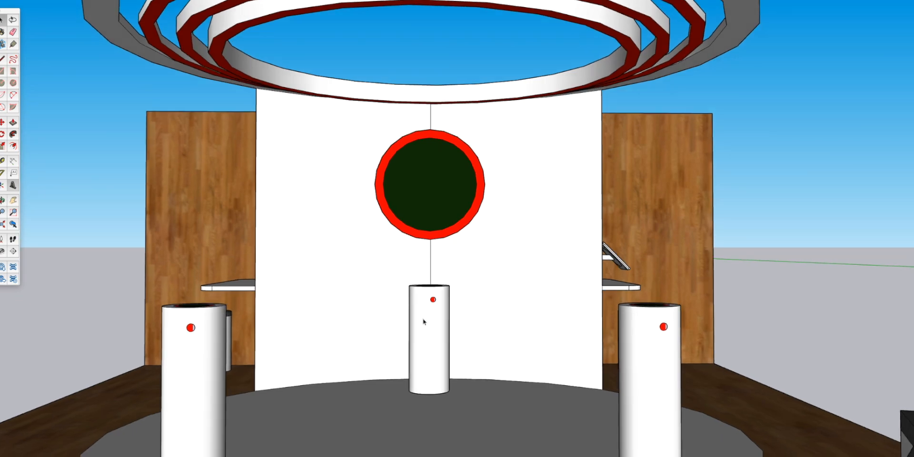
middle_drag(532, 283, 305, 295)
scroll(505, 235, down, 3)
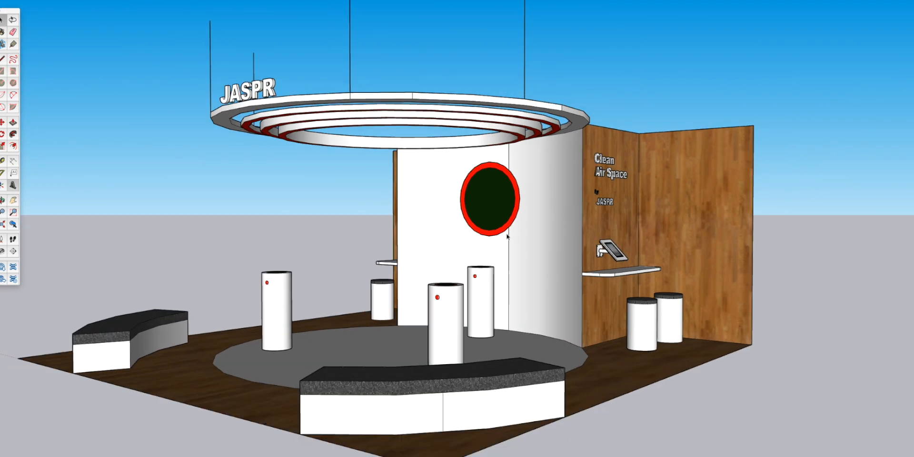
- Return to the green-ringed open booth and view its rings, pedestals and lettered wood wall from the side
scroll(508, 235, down, 10)
shift+middle_drag(536, 253, 262, 264)
scroll(580, 250, up, 8)
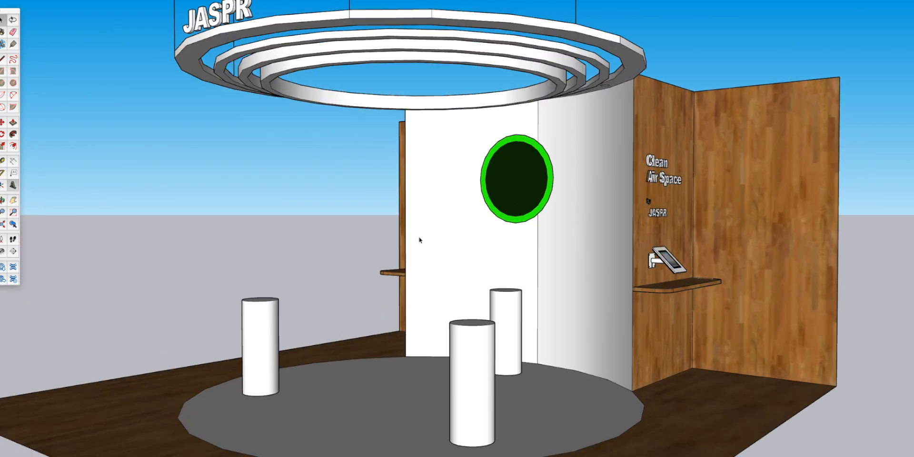
mouse_move(419, 239)
middle_down()
mouse_move(509, 226)
mouse_move(405, 247)
middle_up()
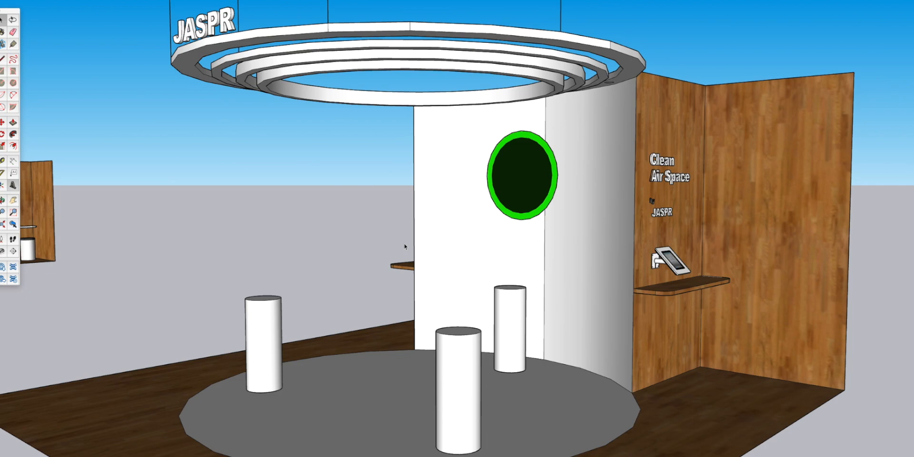
- Move across to the walled circular booth and examine its front opening, inner rings and green-ringed screen
scroll(404, 247, down, 10)
shift+middle_drag(599, 228, 259, 213)
scroll(558, 232, up, 4)
scroll(557, 232, up, 6)
middle_drag(478, 261, 733, 249)
scroll(511, 237, up, 5)
middle_drag(509, 237, 445, 245)
scroll(414, 224, down, 2)
scroll(557, 231, down, 1)
scroll(445, 245, down, 1)
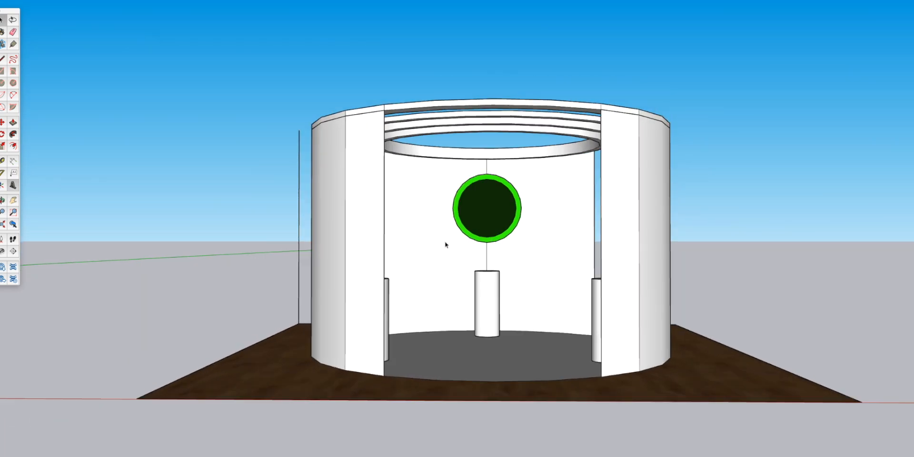
- Return from the walled circular booth to the green-ringed open booth and examine its hanging rings, pedestals and lettered wood wall
scroll(445, 245, down, 4)
shift+middle_drag(373, 249, 805, 262)
shift+middle_drag(294, 251, 689, 265)
shift+middle_drag(216, 253, 552, 263)
middle_drag(552, 263, 381, 268)
scroll(376, 268, up, 5)
scroll(313, 287, up, 1)
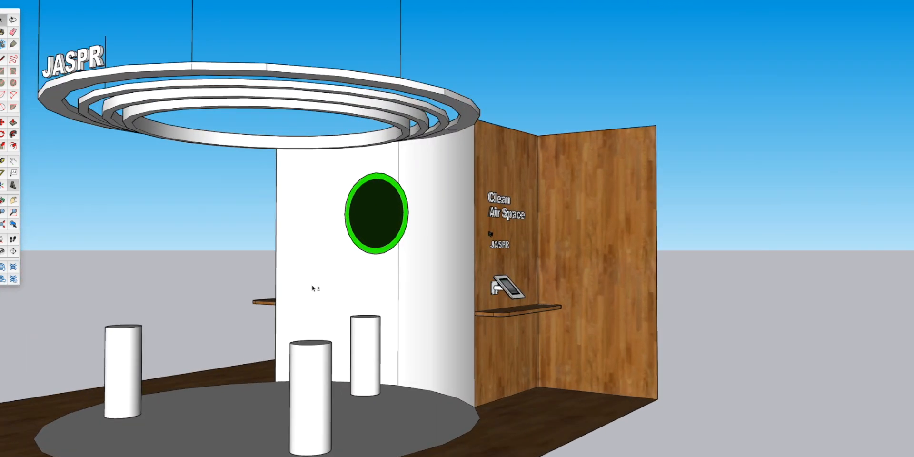
shift+middle_drag(312, 287, 343, 284)
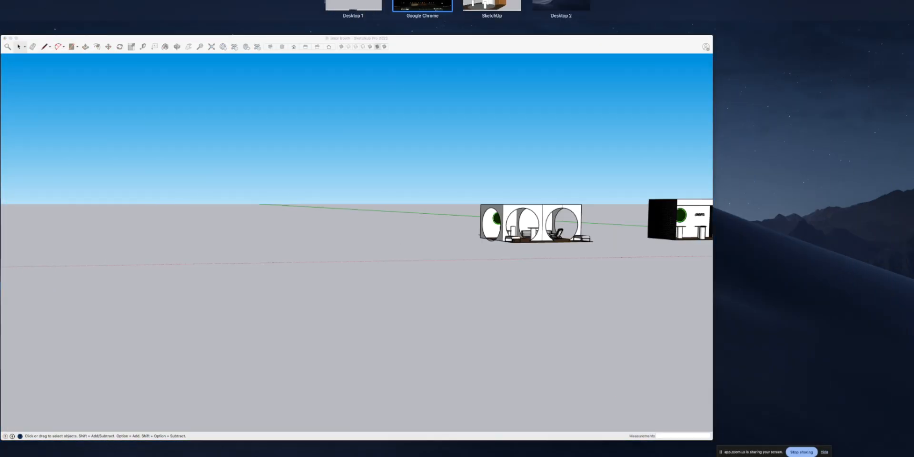
- Switch back to the window with the green-ringed open booth and view the whole booth from its front corner
click(499, 78)
key(ctrl+Up)
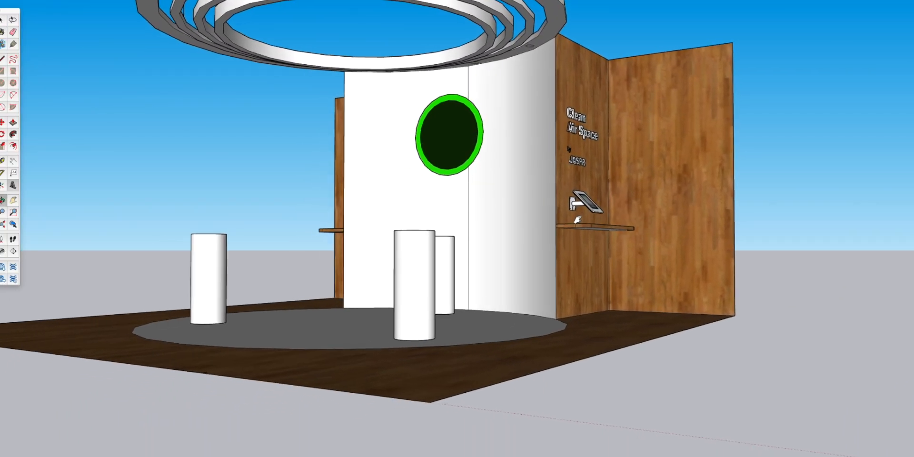
shift+middle_drag(578, 219, 600, 281)
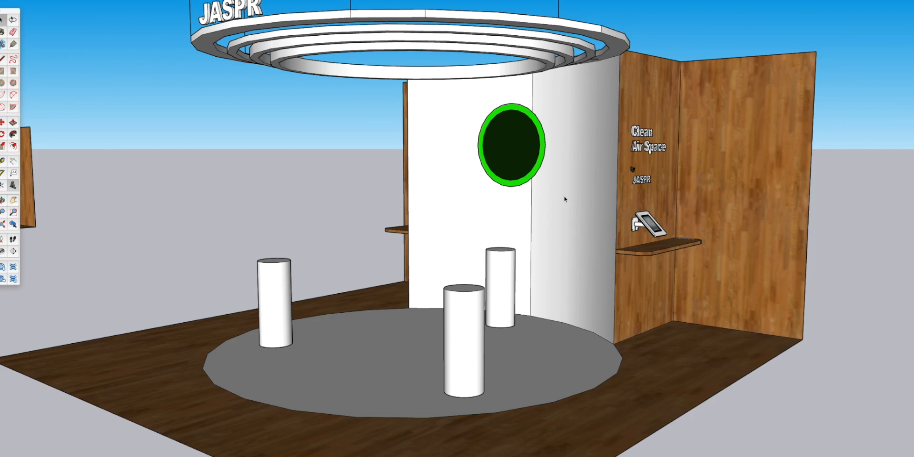
scroll(564, 198, down, 5)
scroll(561, 163, up, 3)
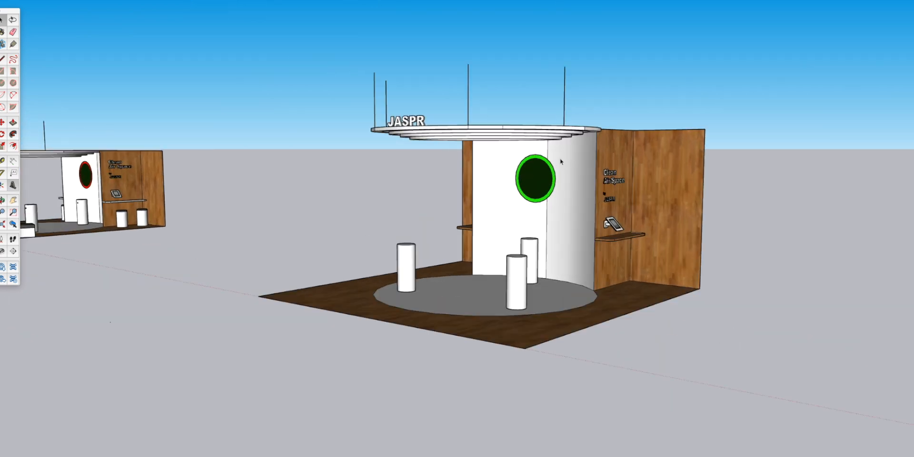
middle_drag(561, 162, 637, 184)
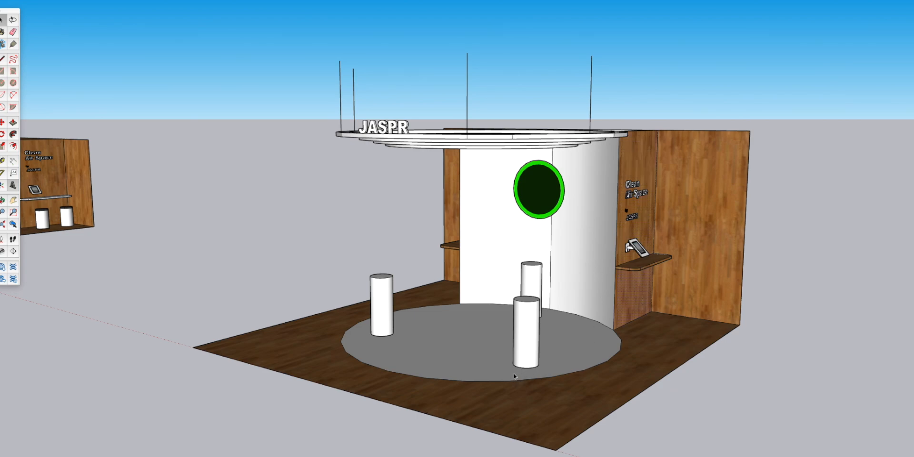
- Move to the walled circular booth and inspect its front opening, ceiling rings and interior pedestals from the front
scroll(555, 157, down, 5)
shift+middle_drag(638, 206, 583, 202)
shift+middle_drag(664, 232, 627, 181)
scroll(518, 192, up, 4)
mouse_move(518, 192)
middle_down()
mouse_move(793, 194)
mouse_move(562, 208)
mouse_move(771, 193)
mouse_move(767, 202)
mouse_move(646, 200)
mouse_move(755, 193)
middle_up()
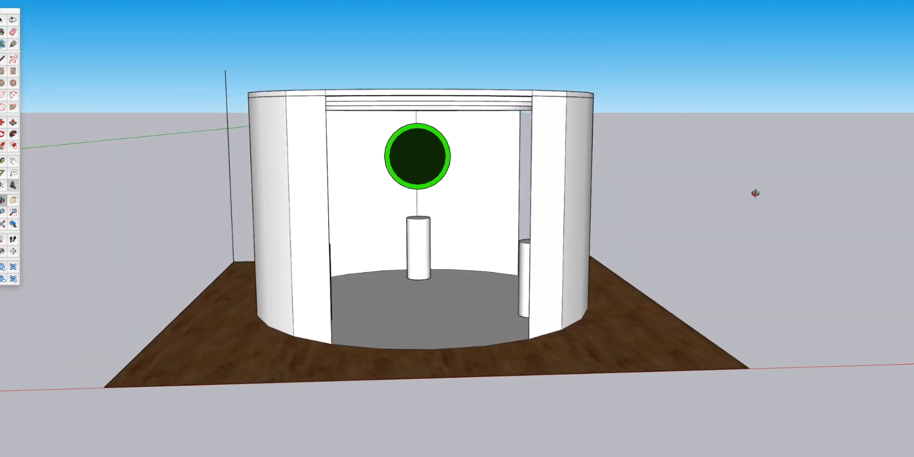
mouse_move(420, 163)
middle_down()
mouse_move(404, 157)
mouse_move(467, 151)
mouse_move(381, 108)
mouse_move(385, 72)
mouse_move(380, 153)
middle_up()
scroll(575, 208, up, 5)
middle_drag(578, 206, 583, 165)
scroll(583, 165, down, 3)
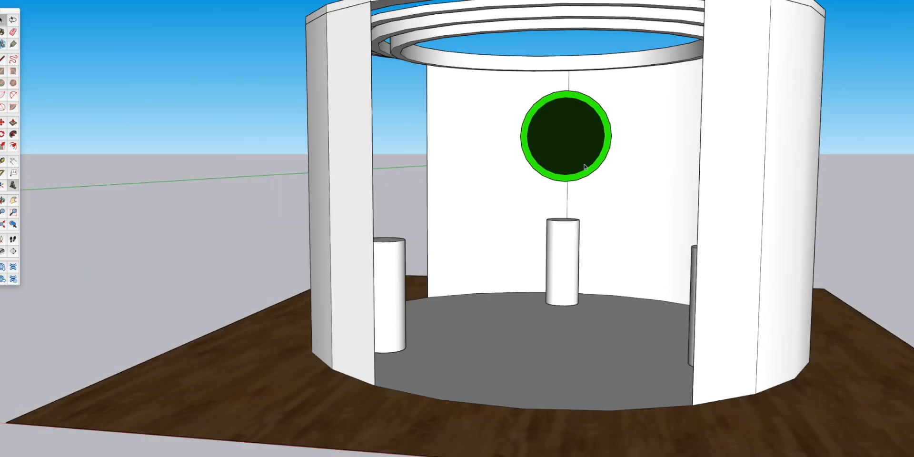
- Move past the green-ringed booth to the developed red-ringed booth and compare its benches, stools, pedestals and side counters from both front corners
scroll(577, 165, down, 3)
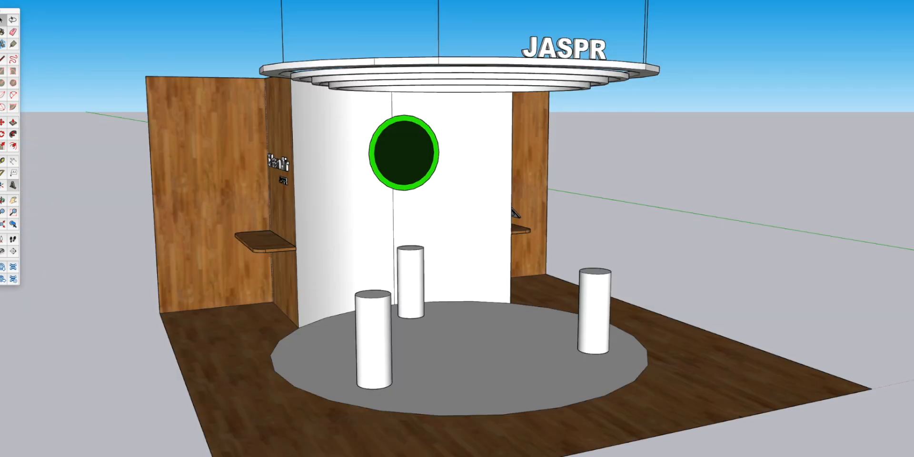
middle_drag(452, 257, 466, 259)
scroll(490, 259, down, 10)
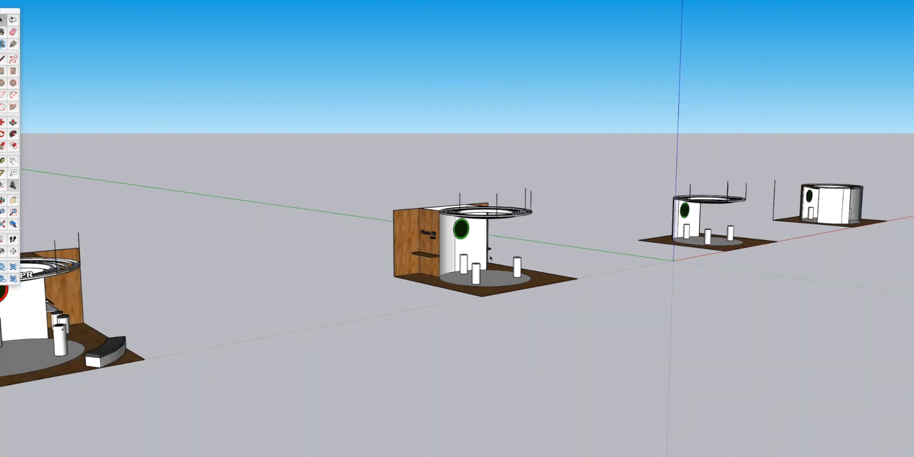
scroll(143, 316, up, 3)
scroll(143, 316, up, 10)
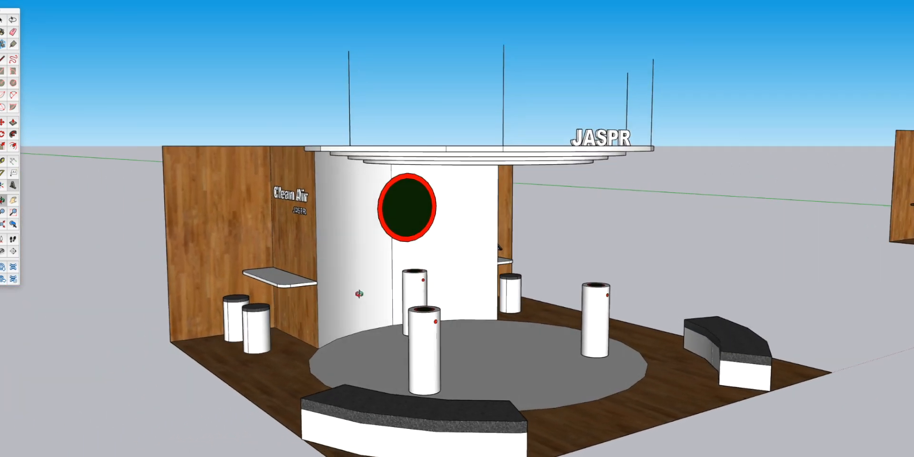
middle_drag(359, 293, 52, 281)
scroll(52, 281, down, 3)
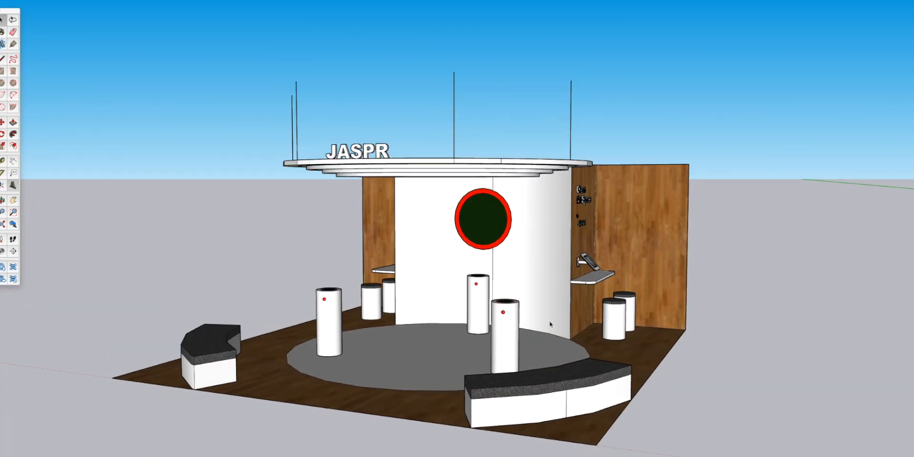
scroll(19, 278, up, 3)
middle_drag(676, 312, 361, 287)
scroll(538, 310, up, 2)
middle_drag(538, 310, 456, 291)
middle_drag(393, 293, 205, 298)
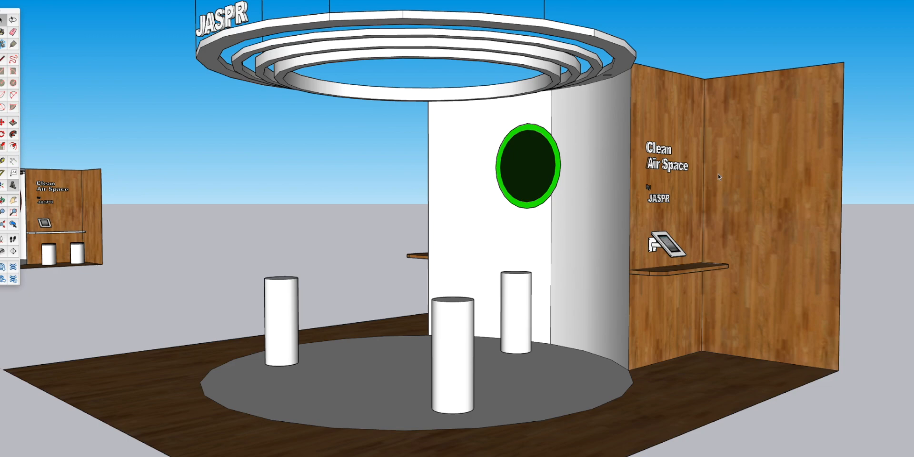
- Examine the green-ringed booth's curved white wall, lettered wood wall and tablet shelf from the front corner
scroll(587, 222, down, 3)
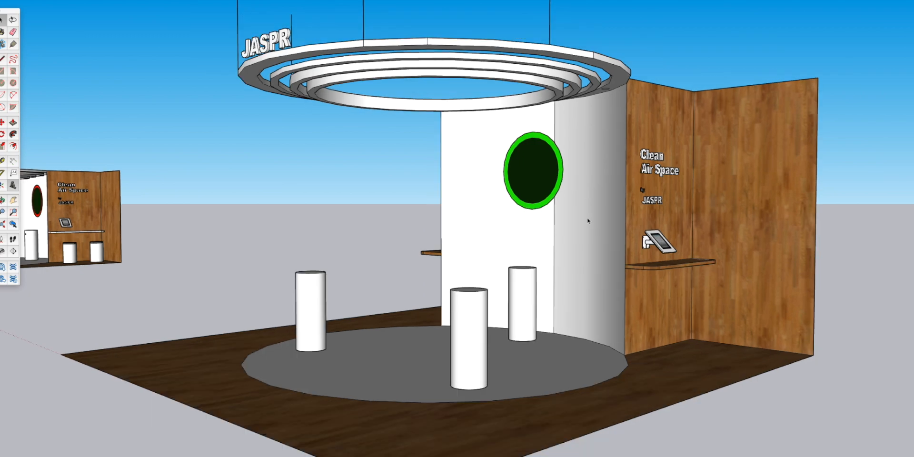
shift+middle_drag(587, 222, 626, 214)
scroll(517, 224, up, 2)
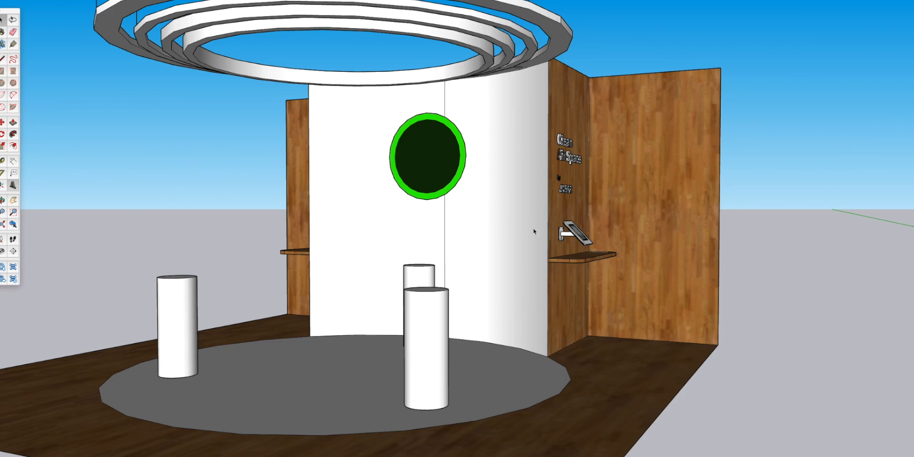
middle_drag(533, 231, 482, 241)
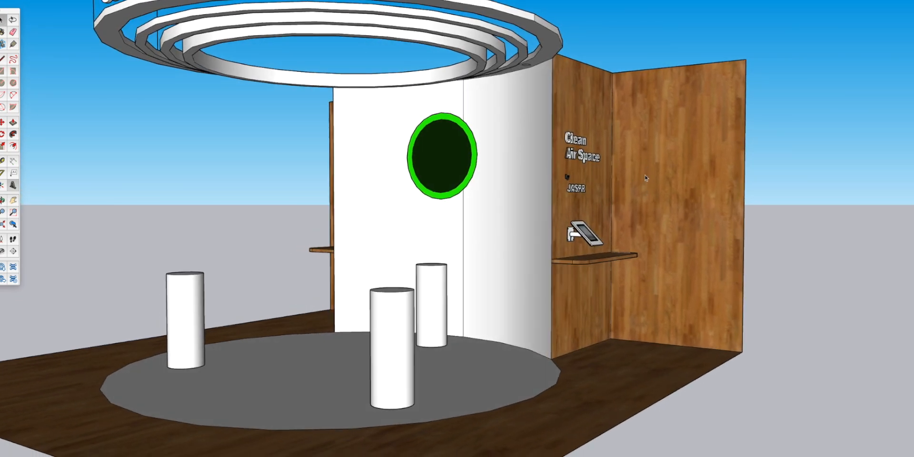
shift+middle_drag(588, 203, 650, 211)
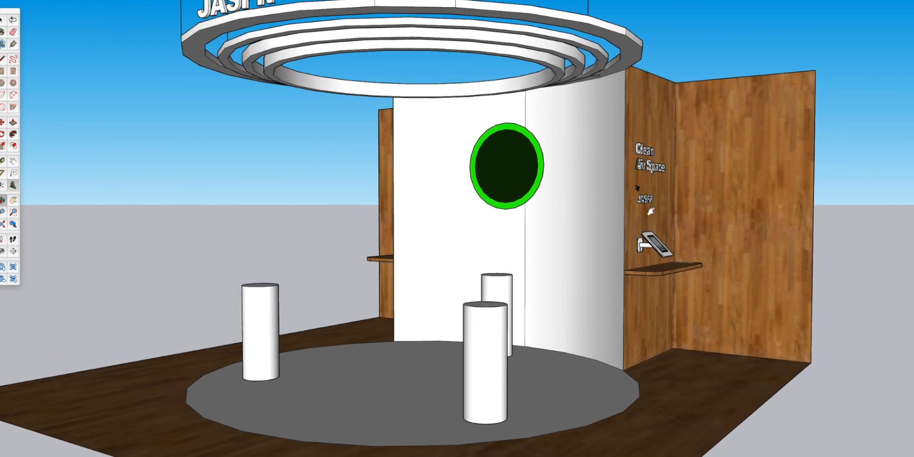
scroll(645, 212, down, 2)
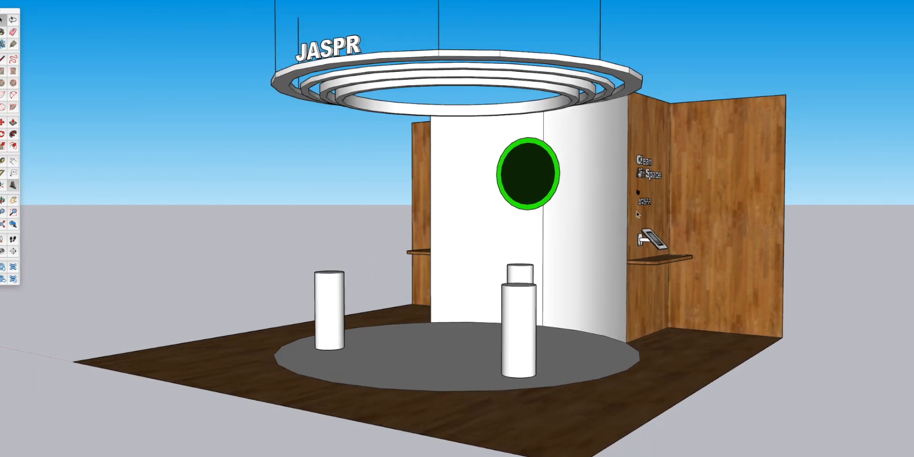
- View the row of booth concepts together from above to compare their floor layouts and hanging rings
scroll(635, 212, down, 1)
scroll(523, 283, down, 5)
middle_drag(359, 309, 466, 158)
scroll(466, 158, down, 2)
scroll(466, 158, down, 2)
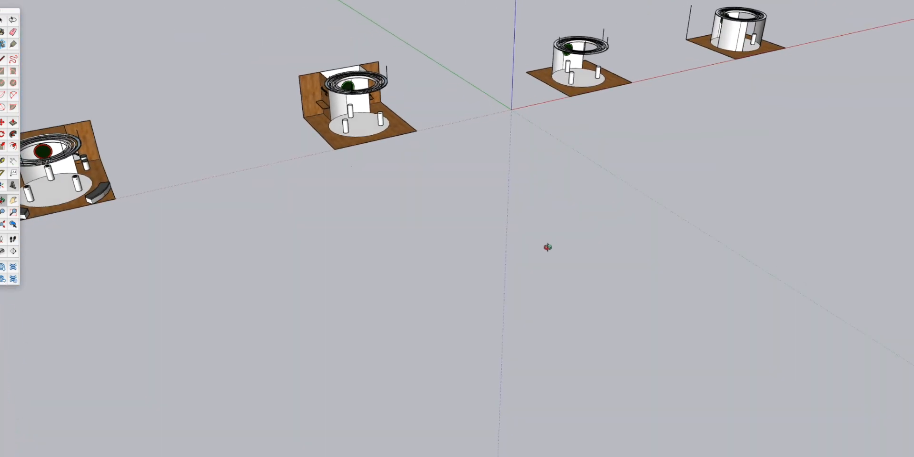
middle_drag(550, 241, 656, 264)
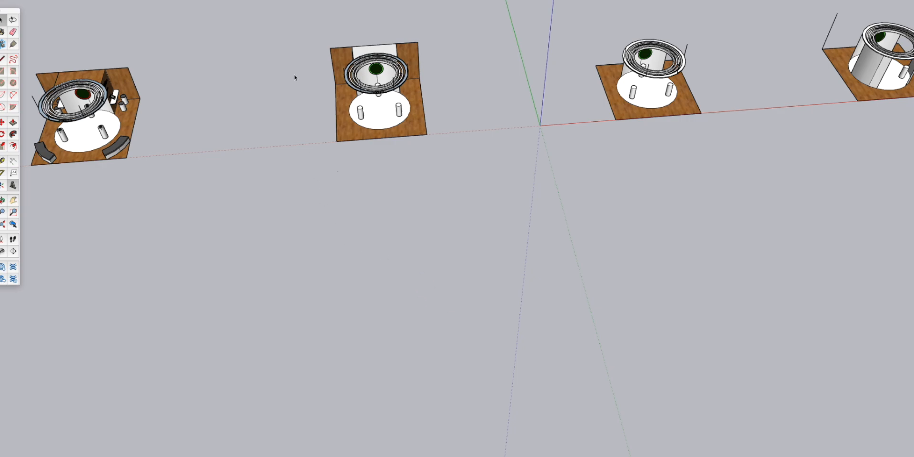
scroll(350, 72, up, 4)
middle_drag(471, 199, 457, 126)
scroll(469, 143, up, 1)
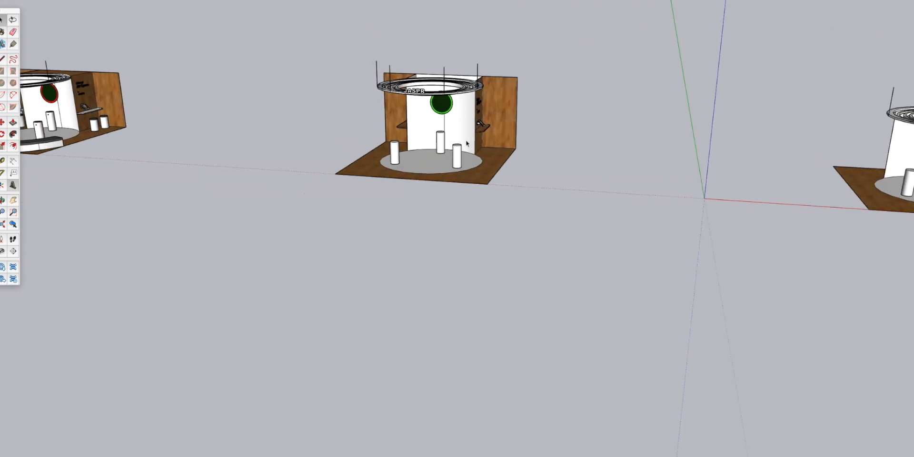
- Inspect the green-ringed open booth's round floor and three pedestals from above, and the hanging rings from a low front corner
scroll(410, 105, up, 4)
middle_drag(472, 151, 401, 108)
scroll(547, 143, up, 2)
scroll(505, 142, up, 1)
middle_drag(495, 124, 470, 275)
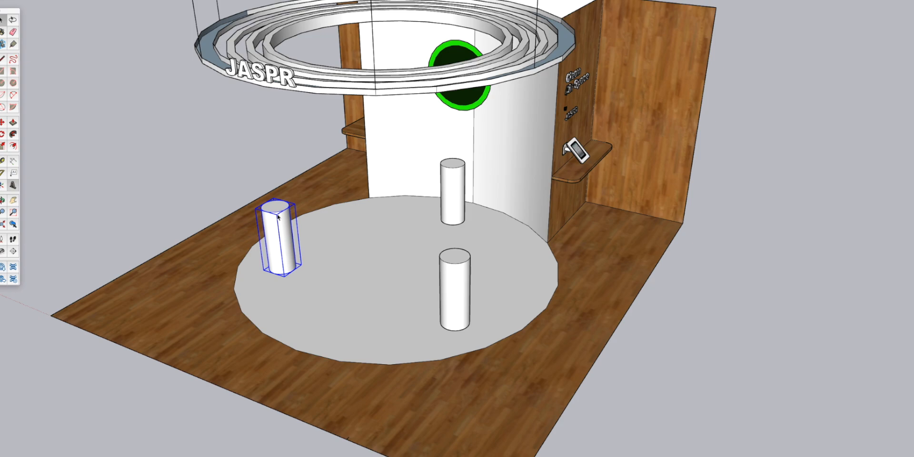
middle_drag(279, 217, 491, 57)
scroll(492, 57, up, 3)
middle_drag(465, 87, 398, 120)
scroll(382, 129, down, 5)
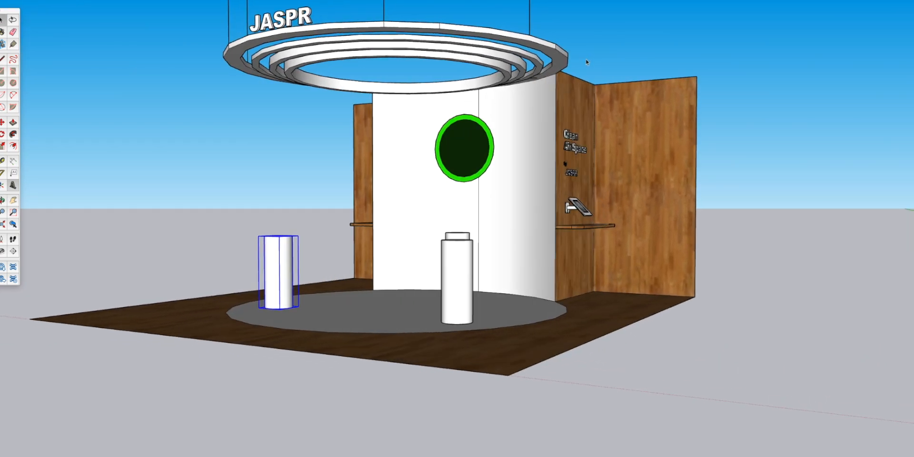
scroll(610, 91, up, 2)
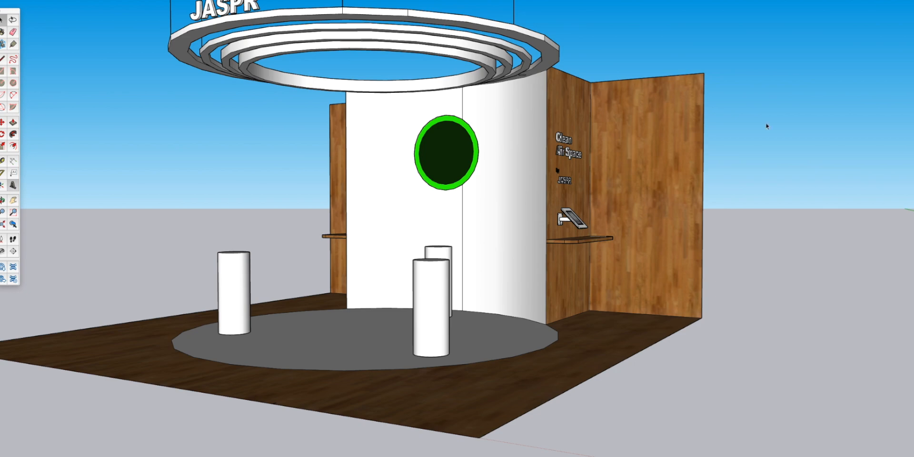